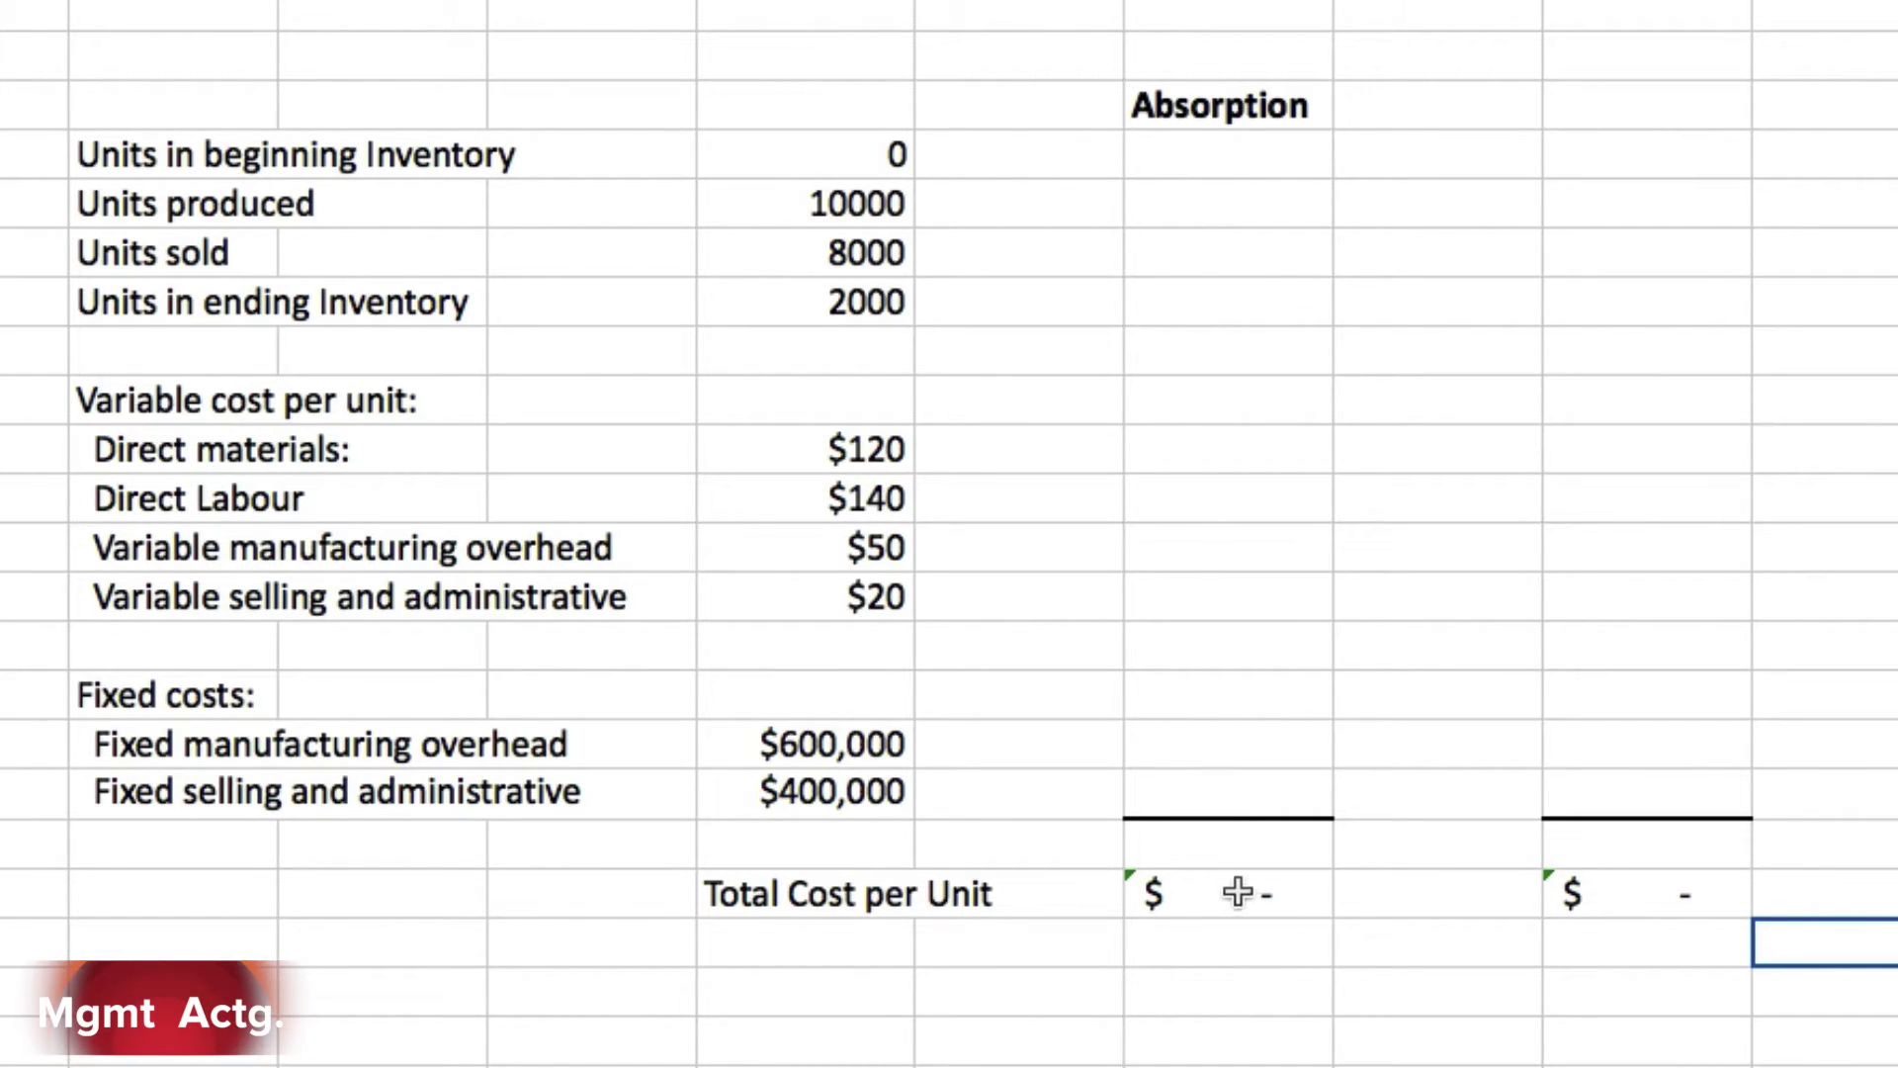
Step: Link H10:H12 to F10, F11 and F12, bringing in $120 materials, $140 labour and $50 variable overhead
left_click(1265, 443)
type("=")
left_click(856, 450)
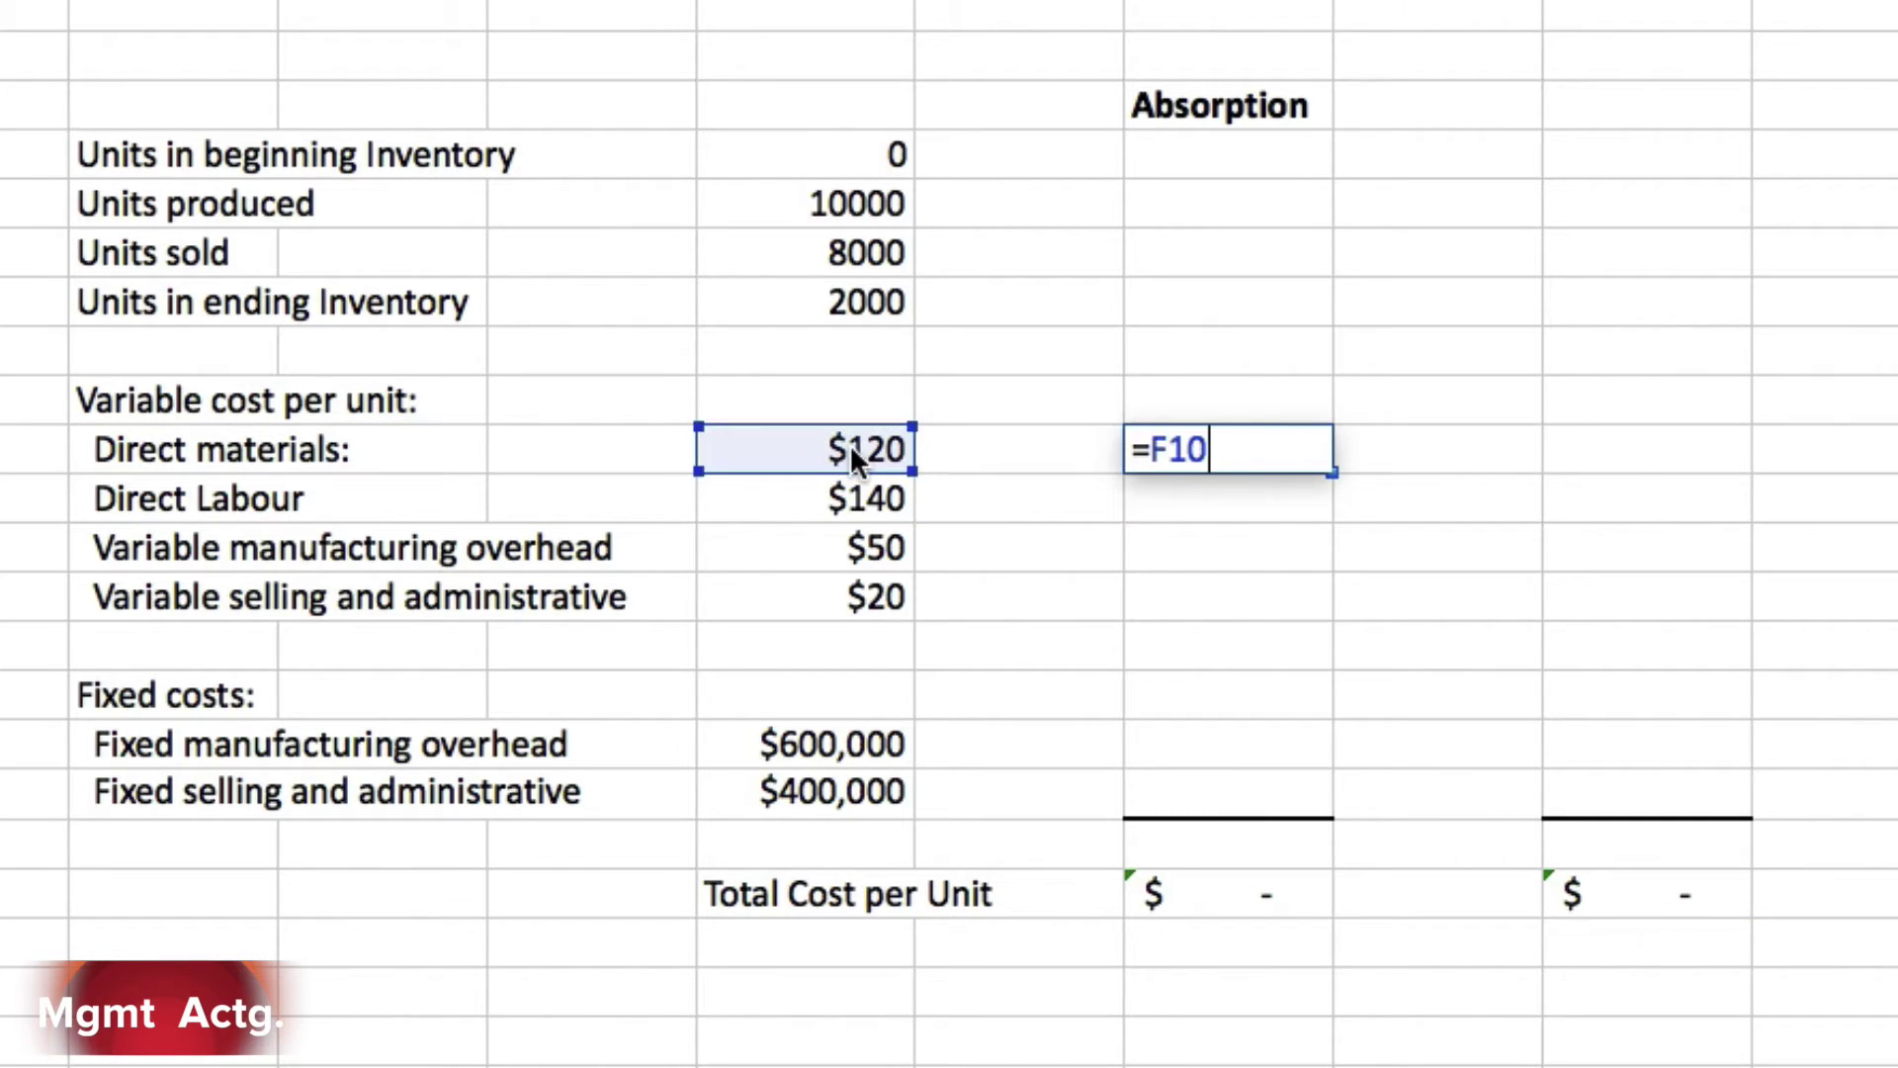
key("Return")
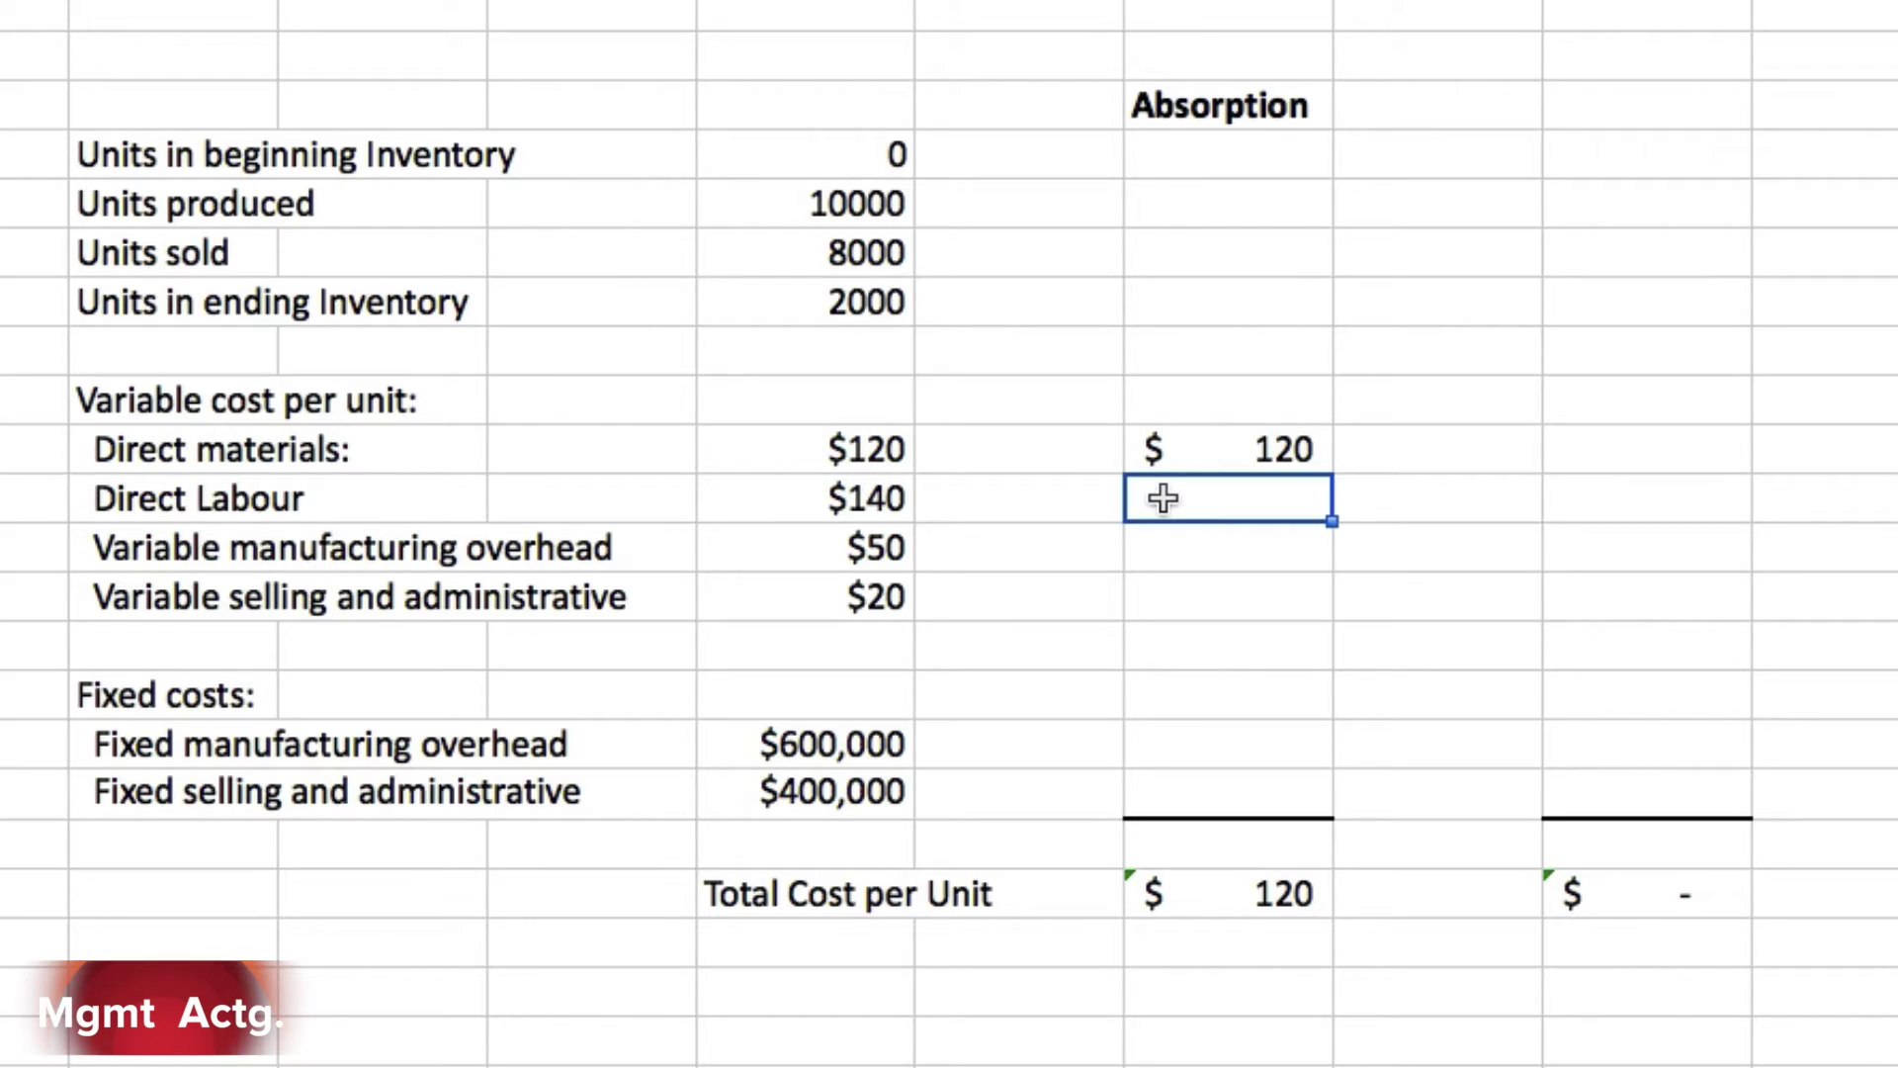
type("=")
left_click(862, 498)
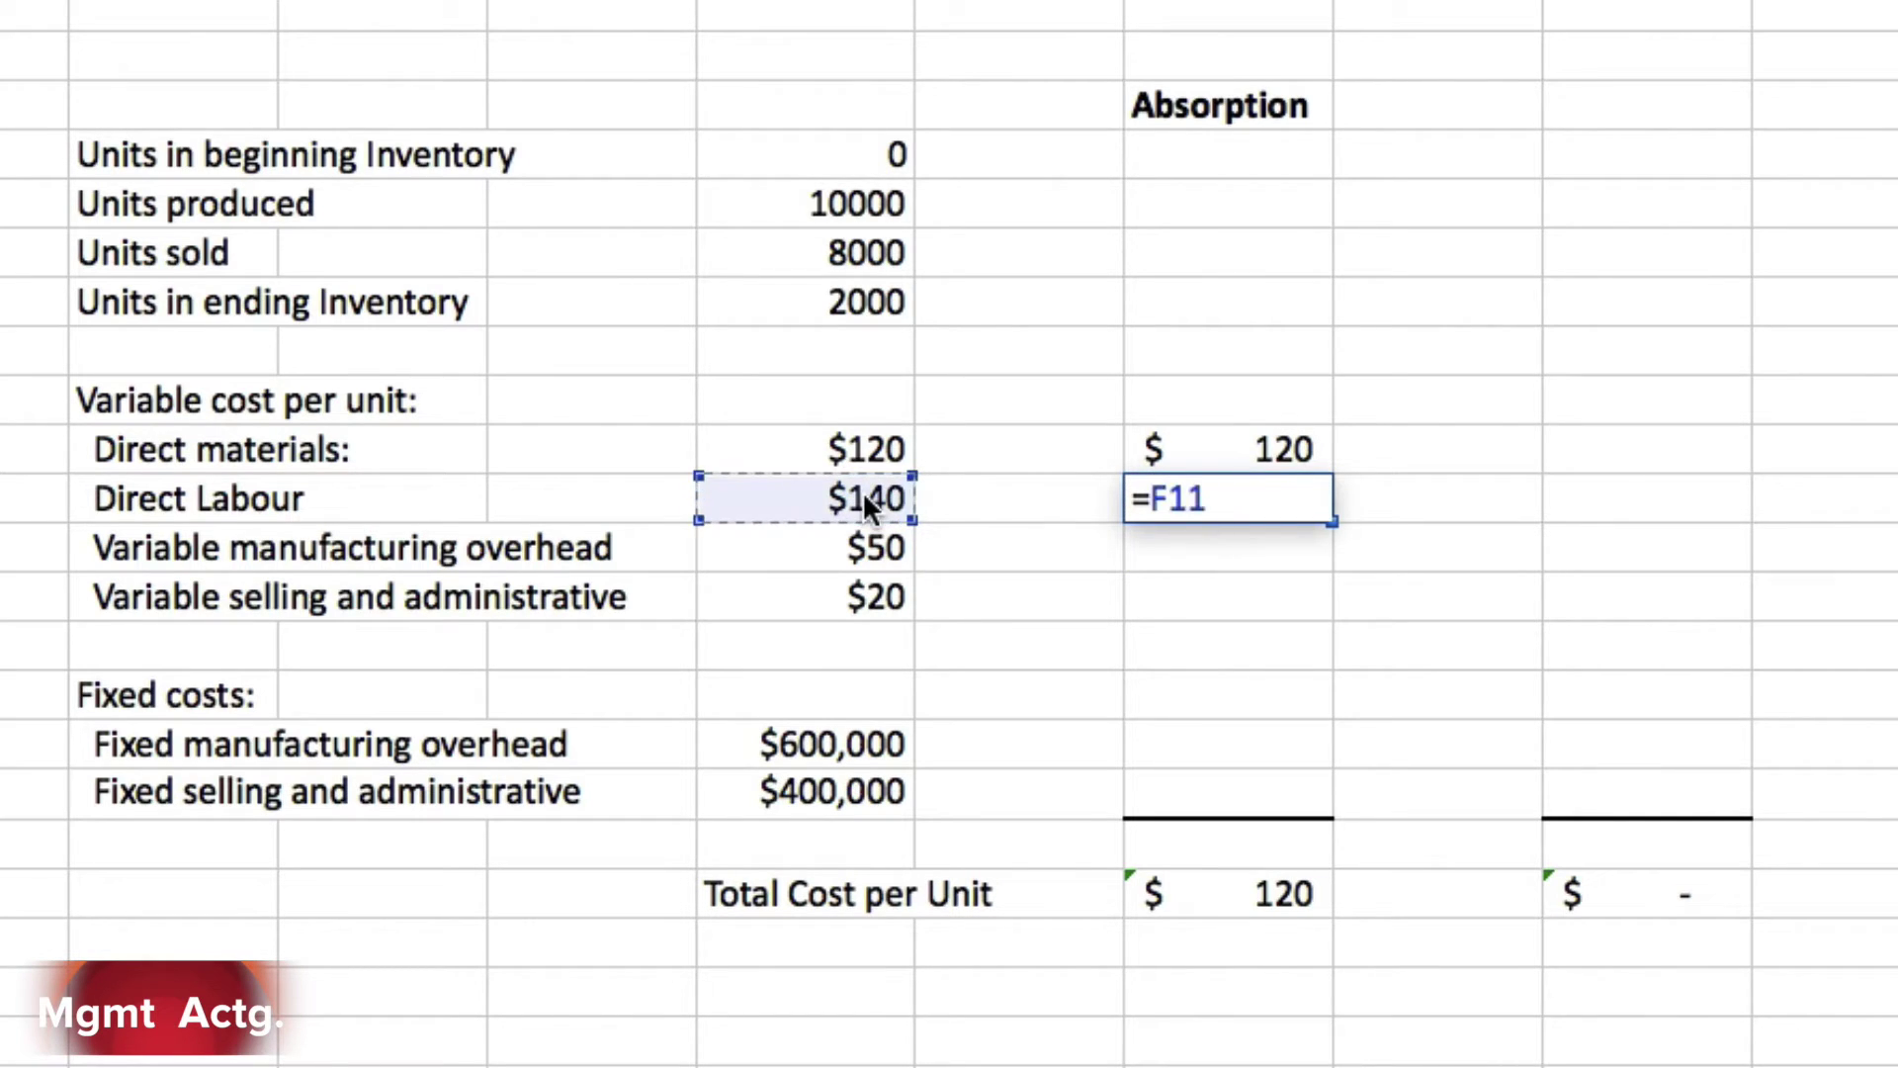
key("Return")
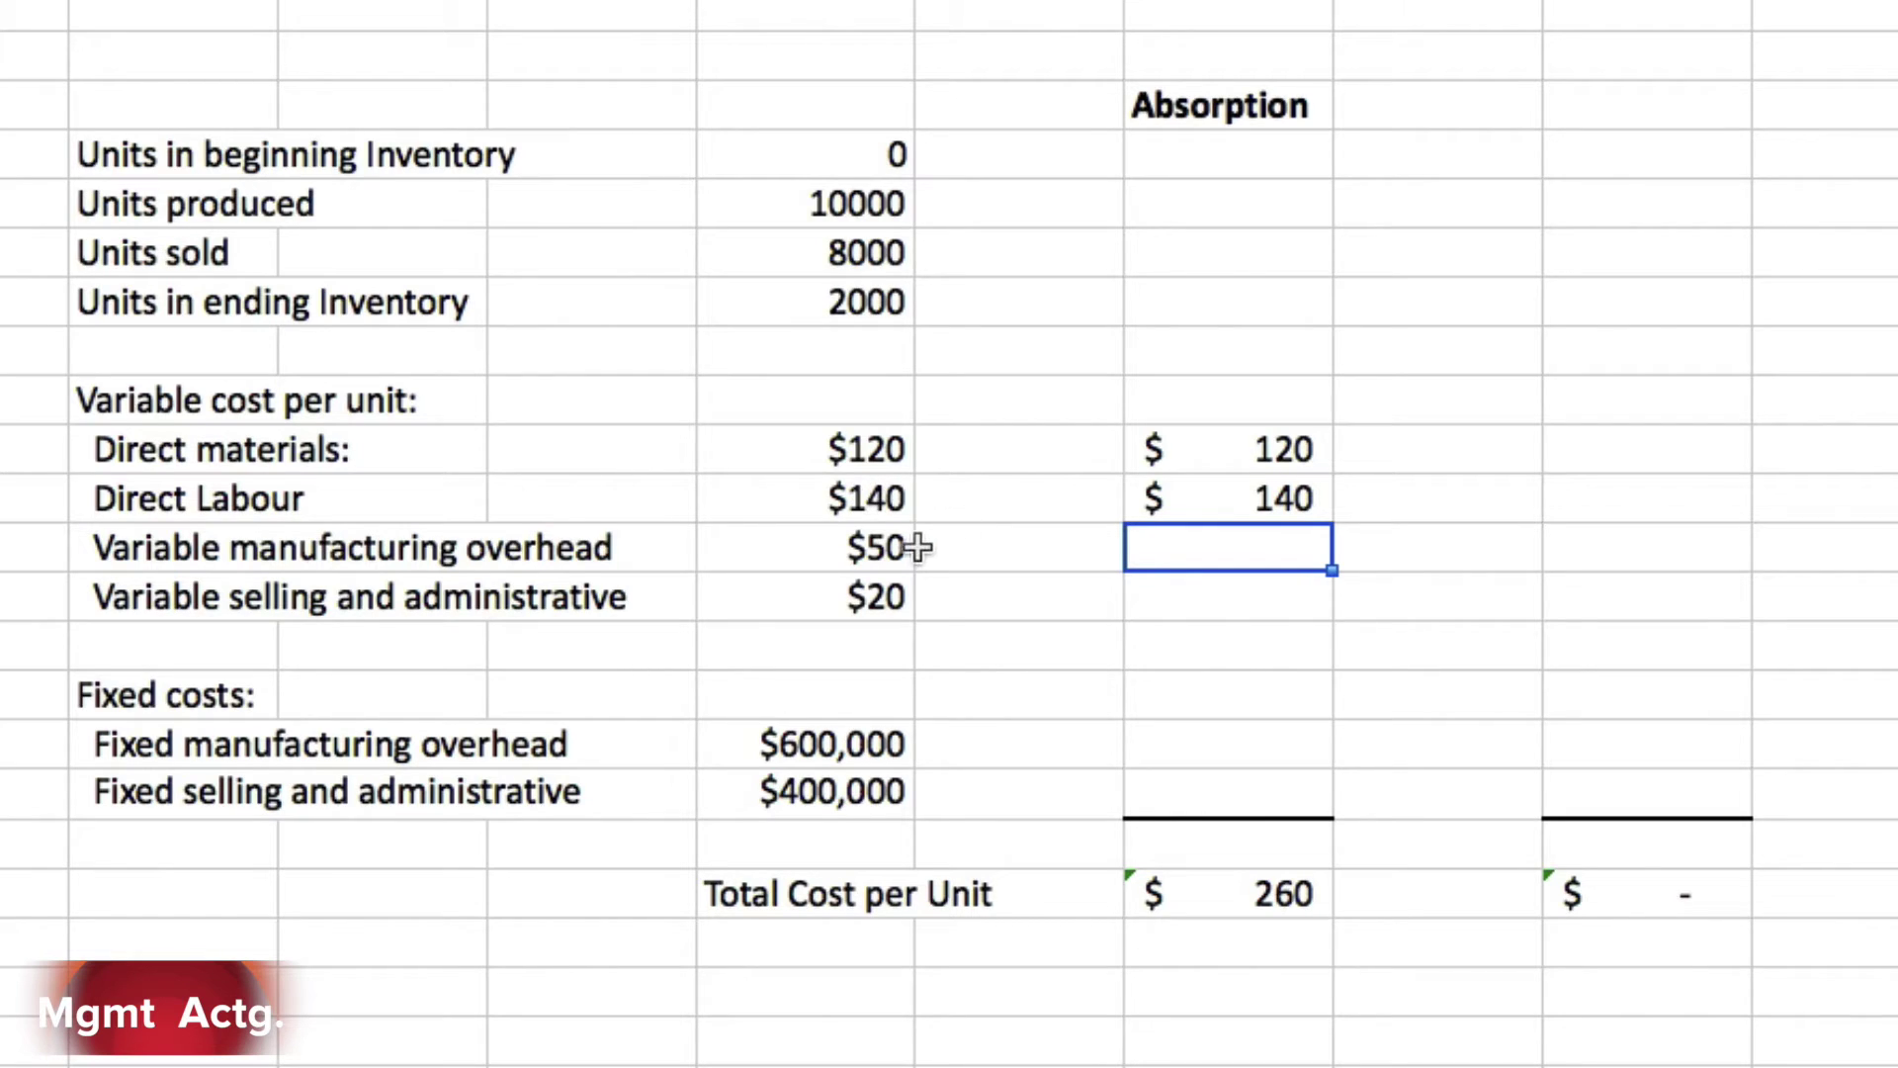
type("=")
left_click(871, 547)
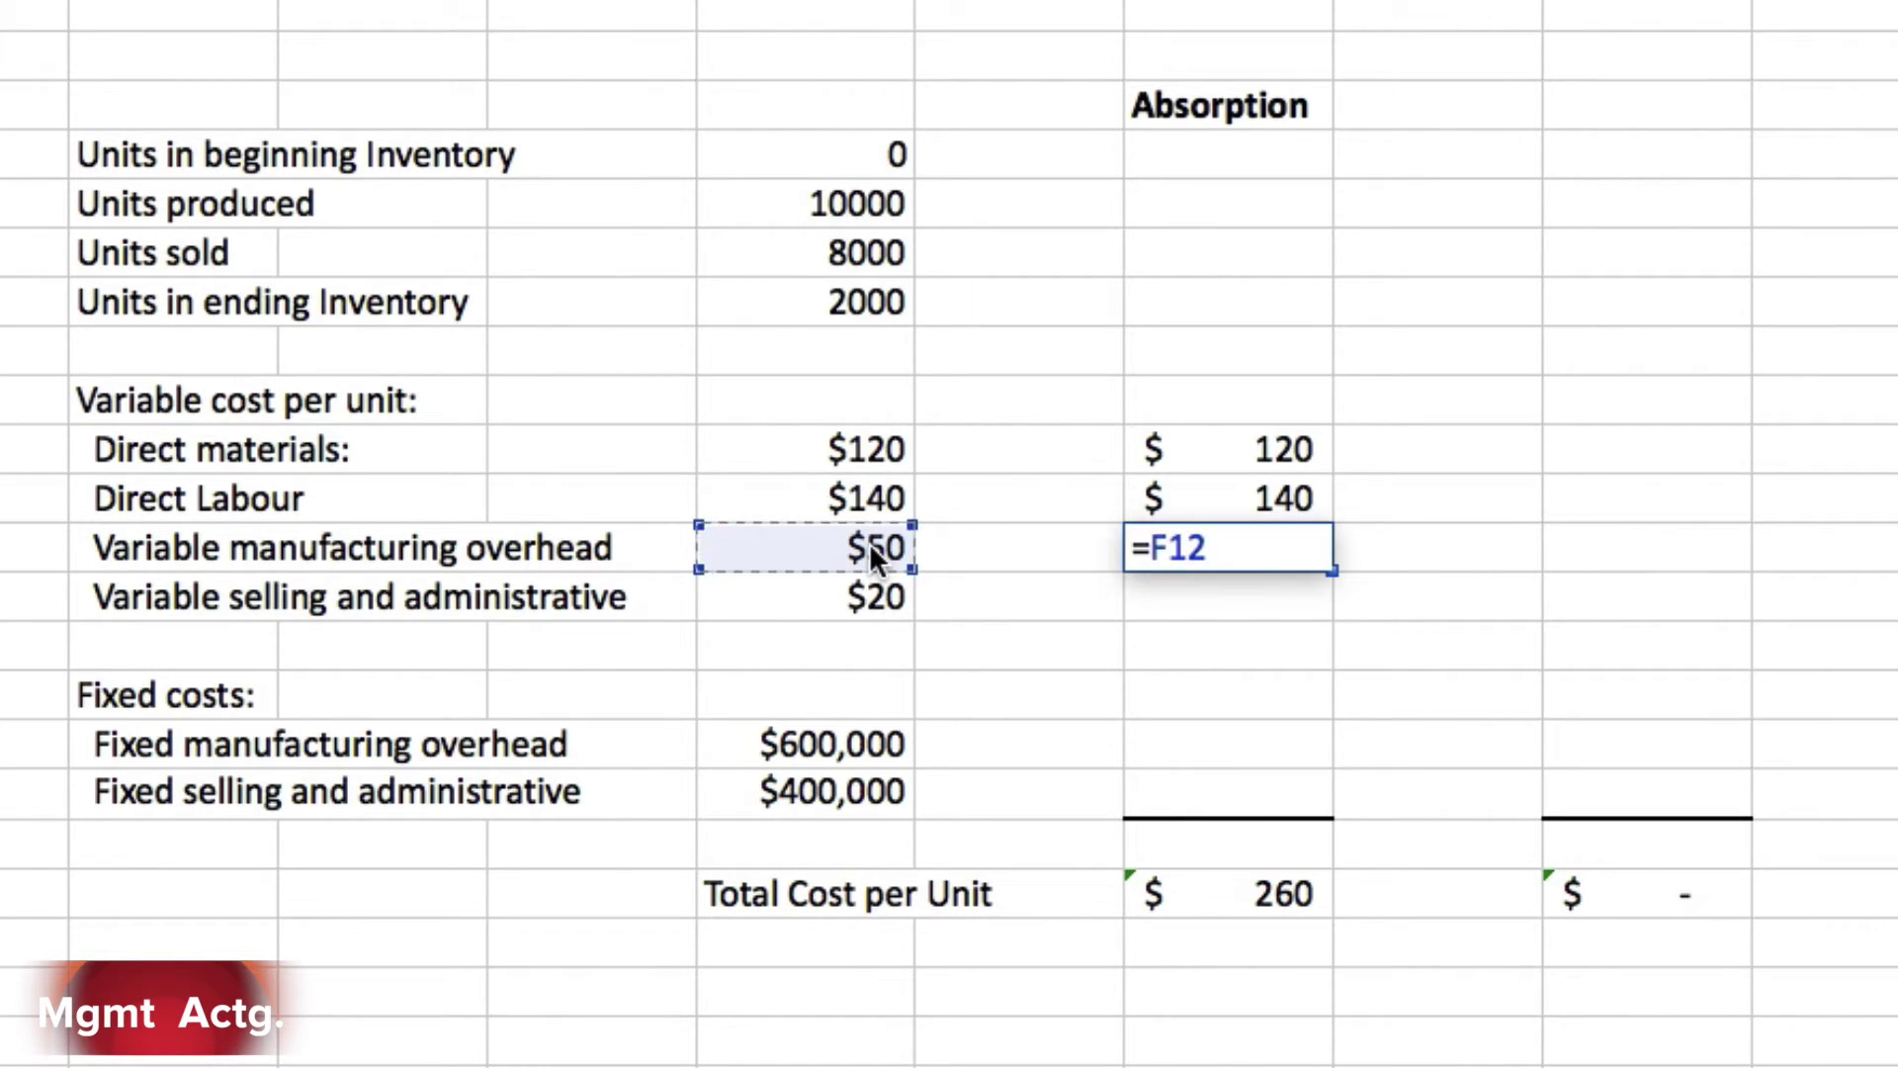
key("Return")
left_click(1201, 760)
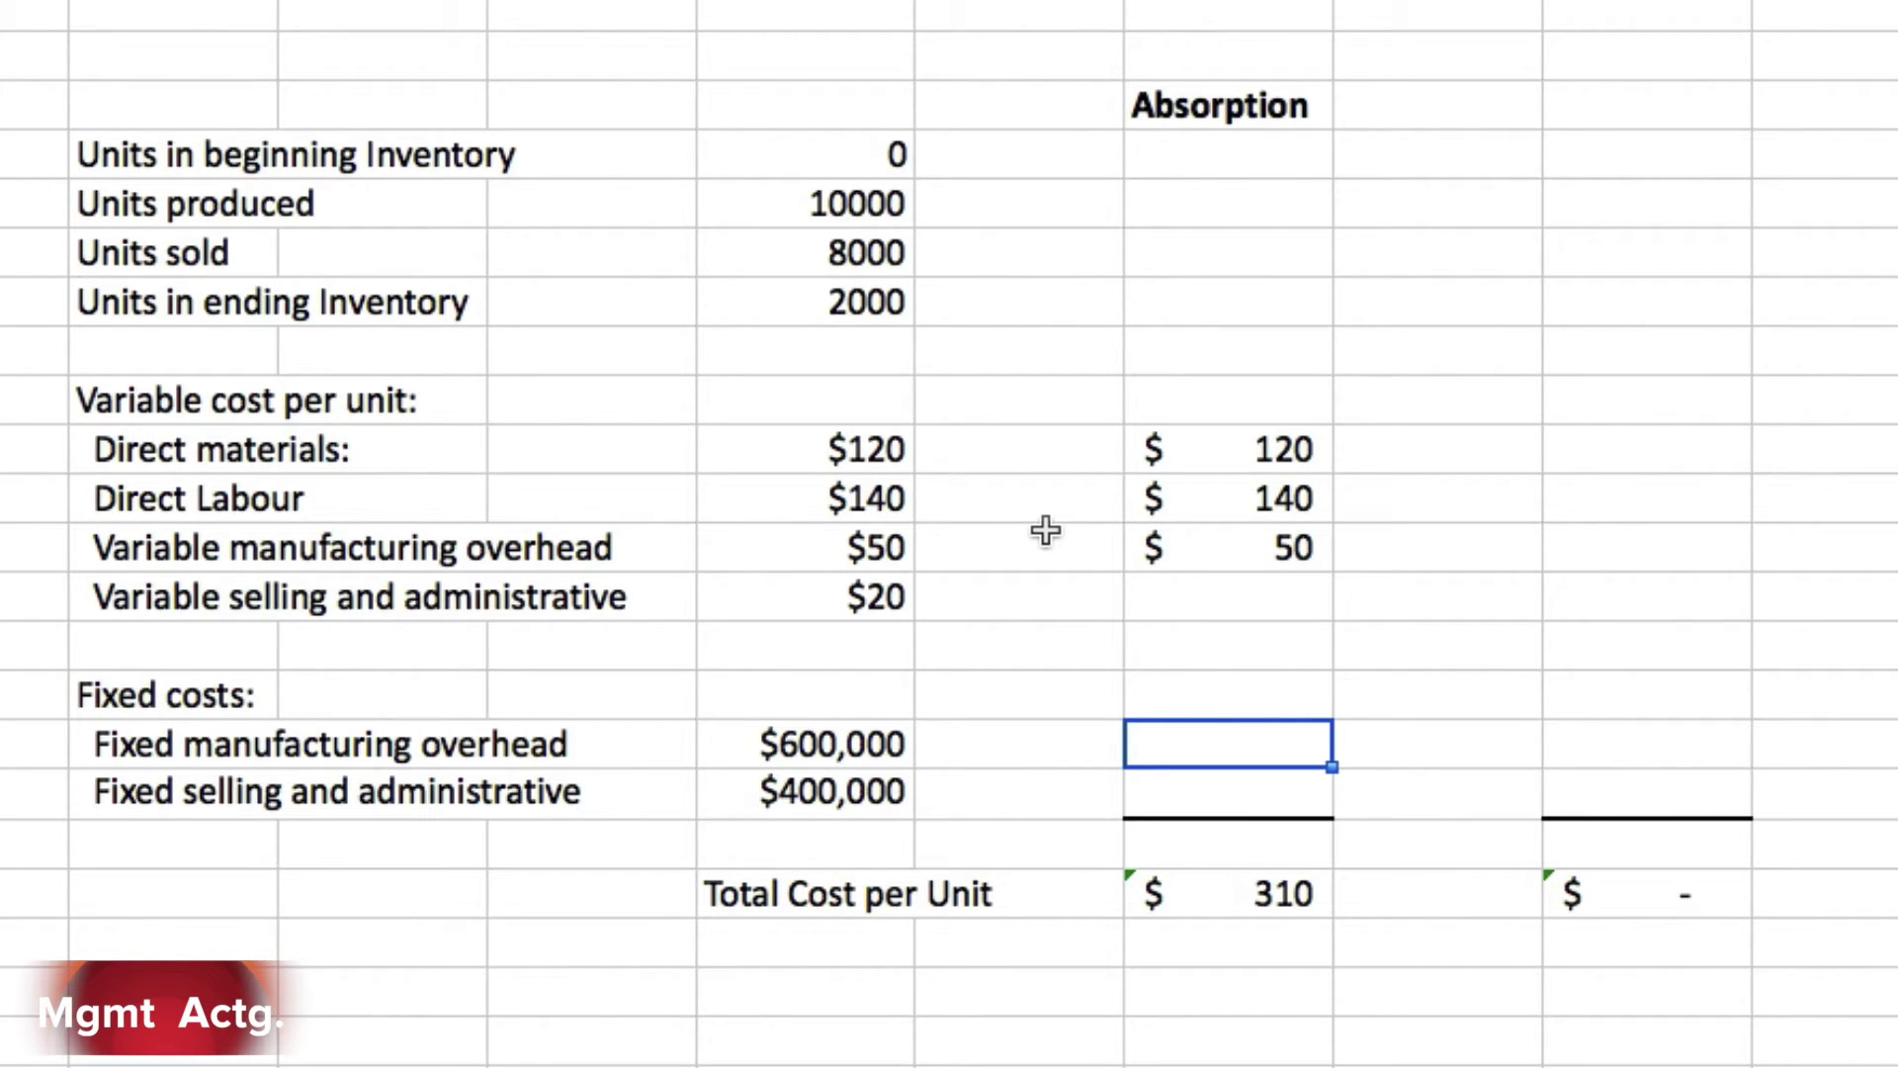
Step: Enter =F16/F5 for $60 fixed overhead per unit and confirm the Absorption total of $370
type("=")
left_click(823, 733)
type("/")
left_click(836, 205)
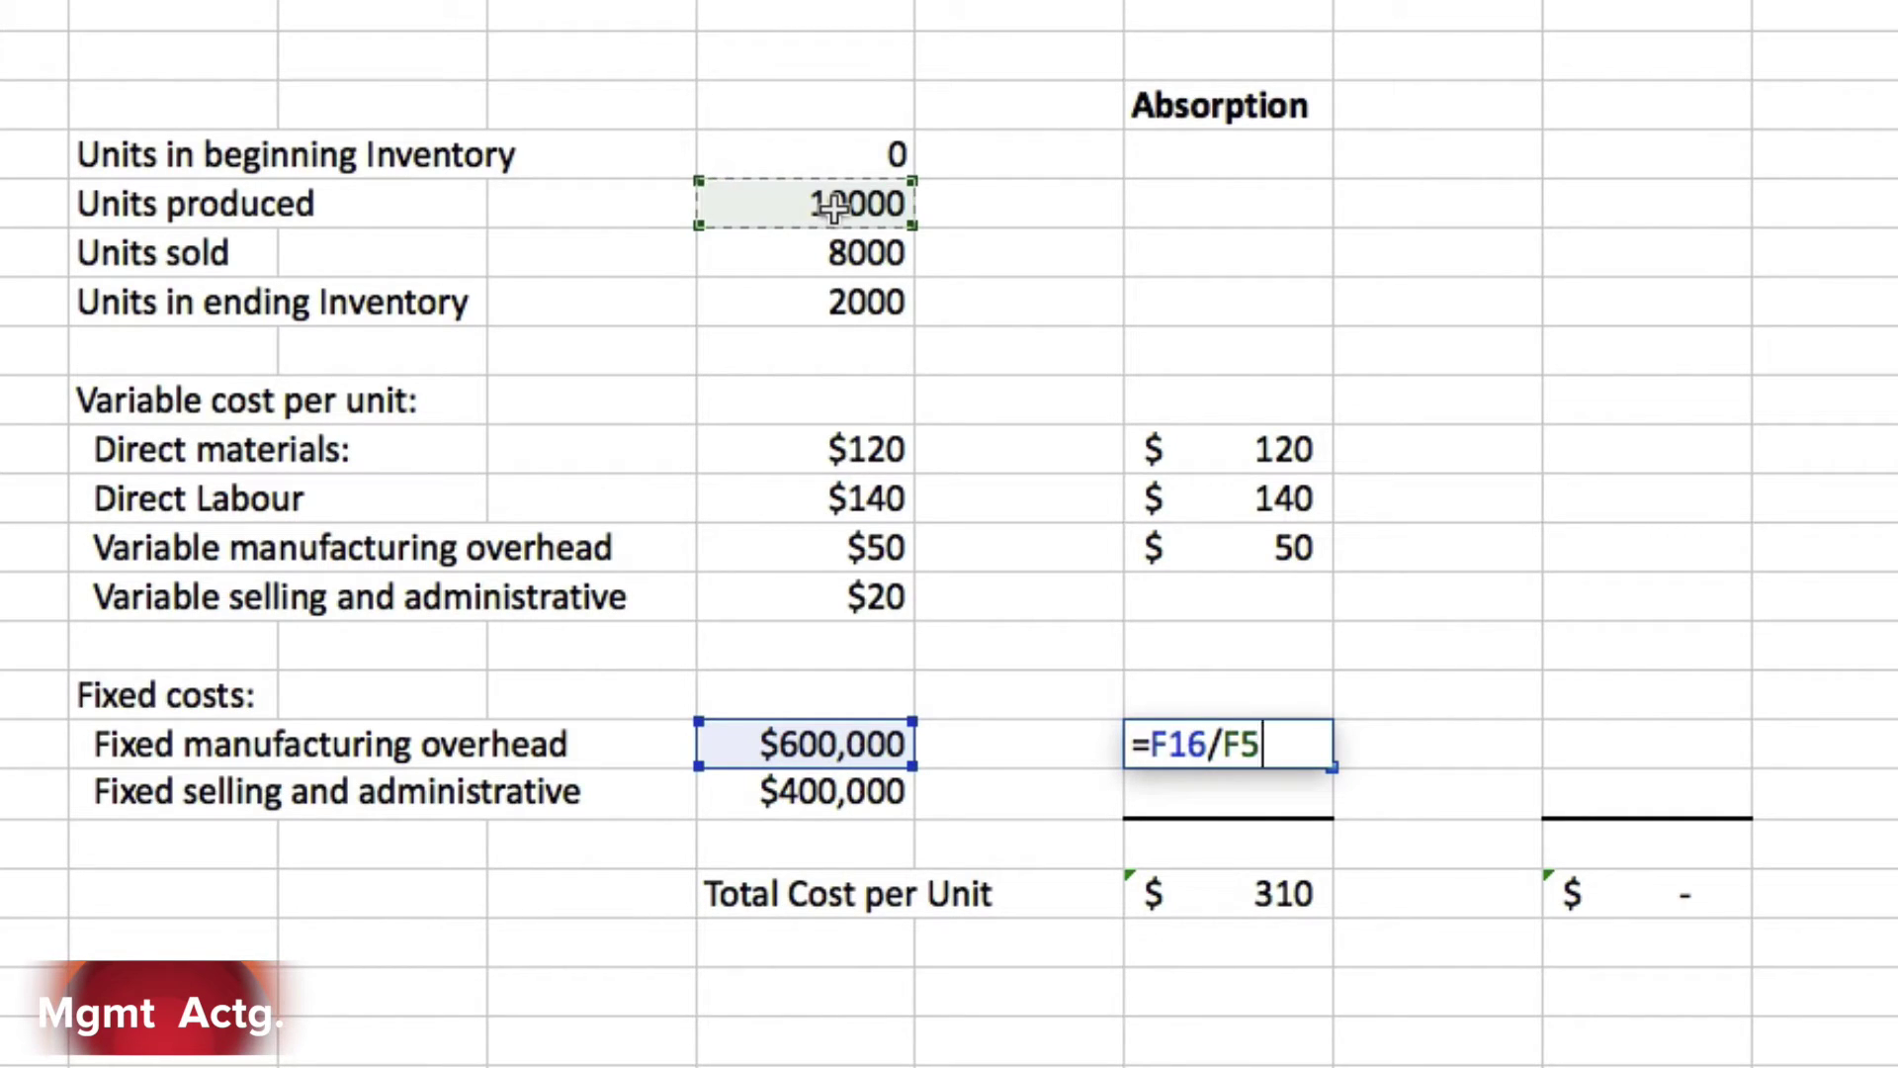
key("Return")
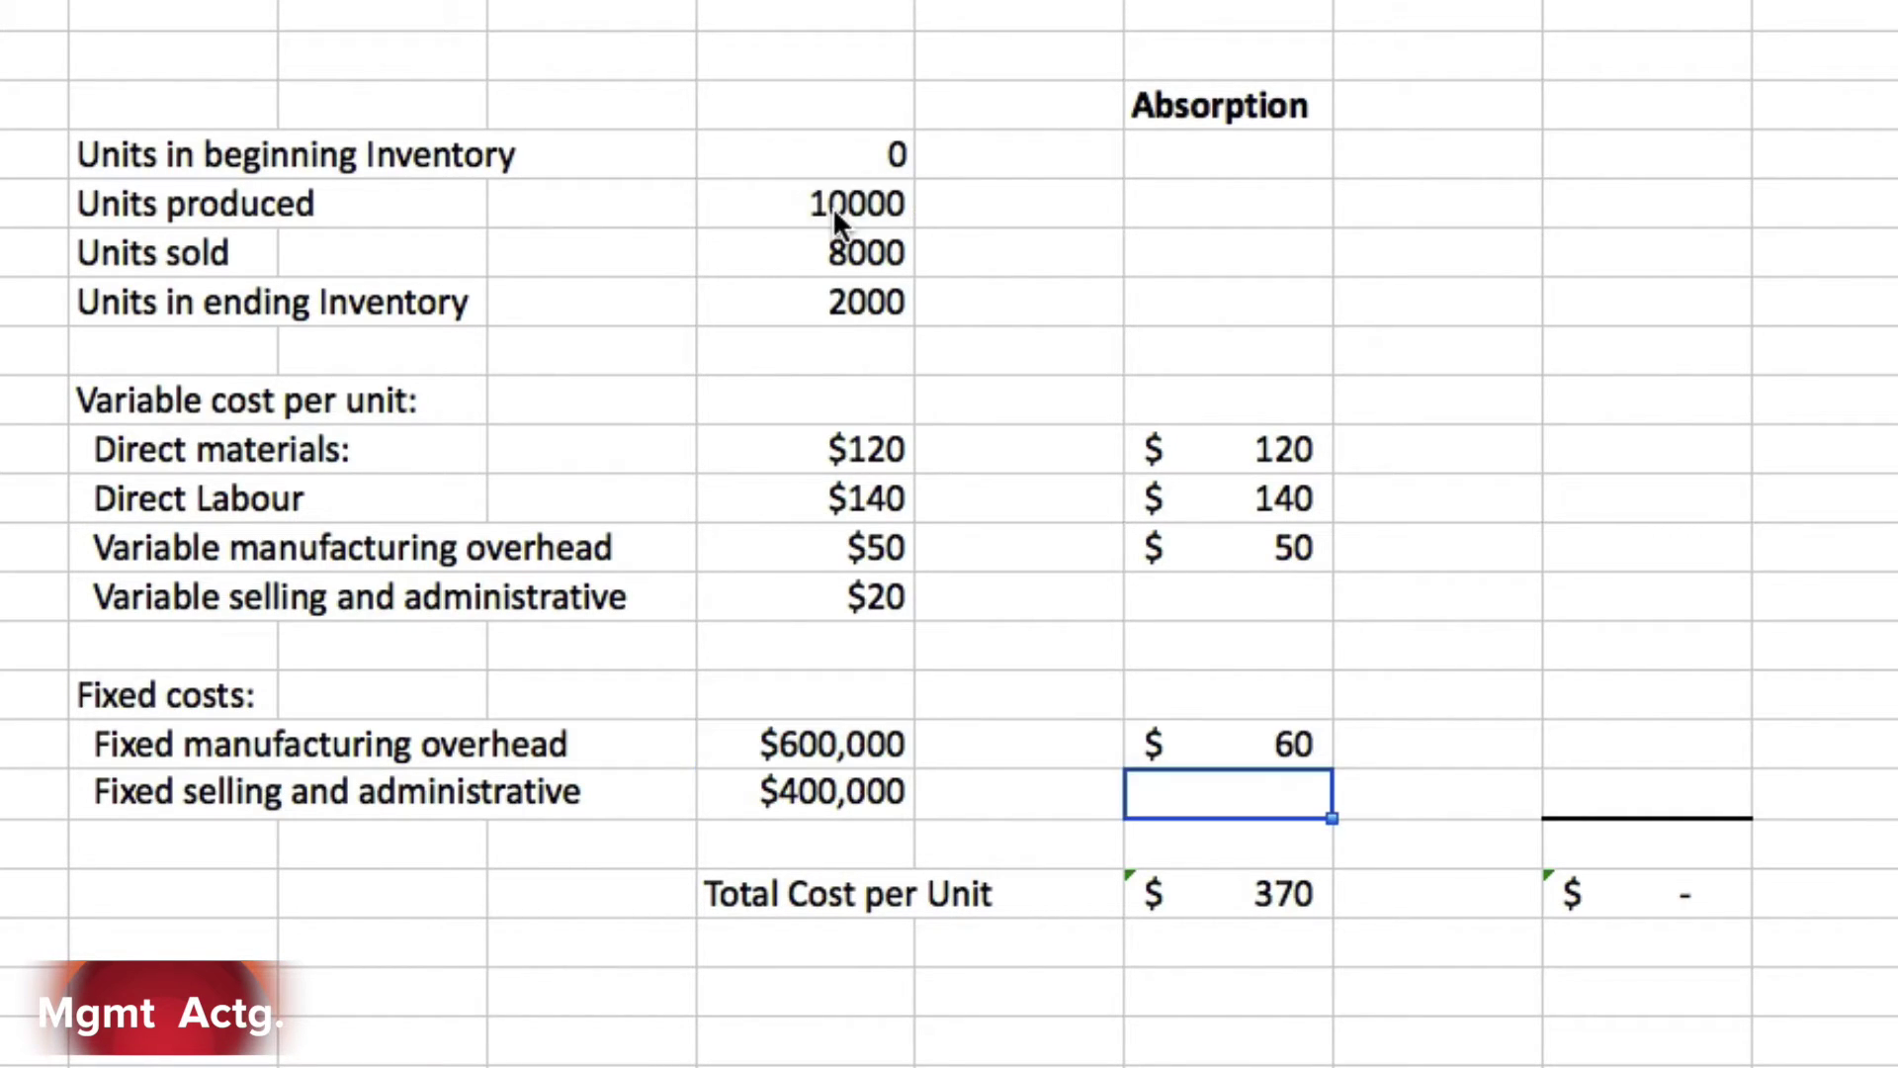
left_click(1215, 886)
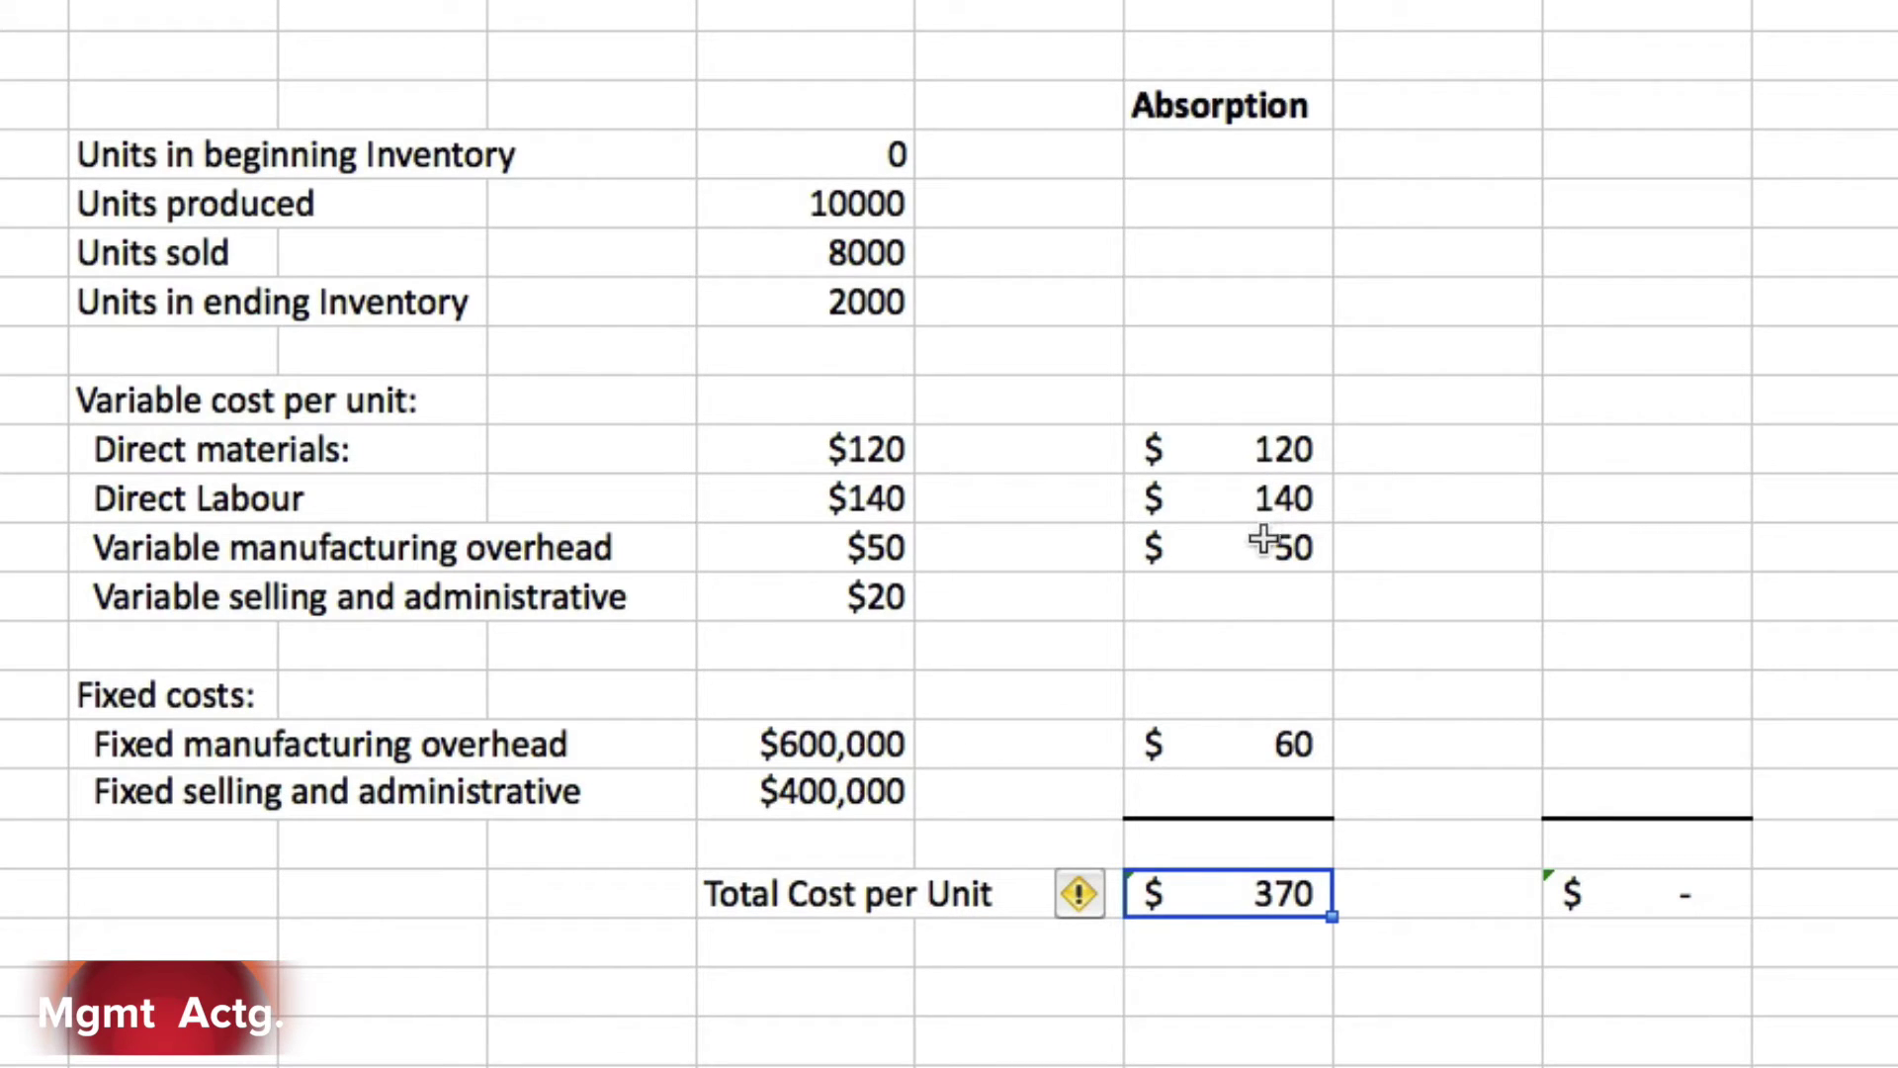
left_click(1565, 452)
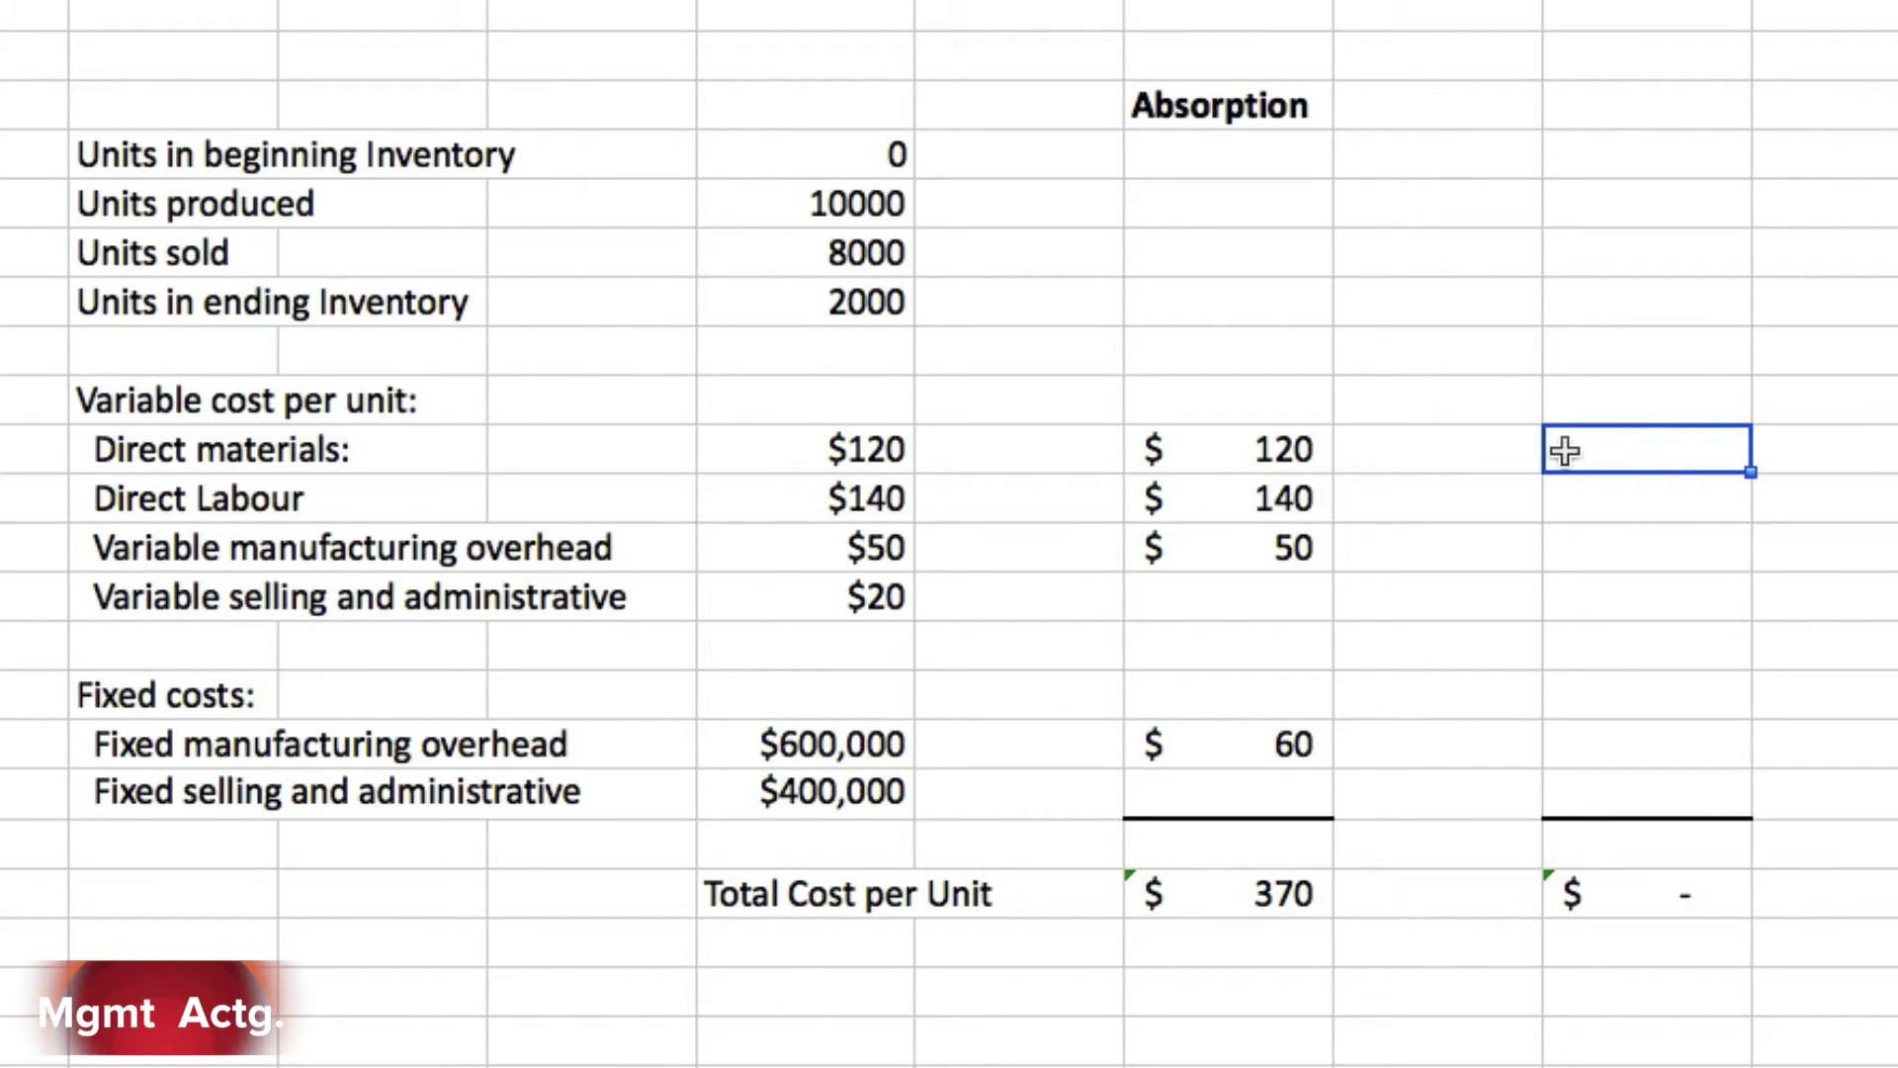
Step: Enter =F10, =F11, =F12 in column J and check its $310 total against Absorption's $370
type("=")
left_click(875, 447)
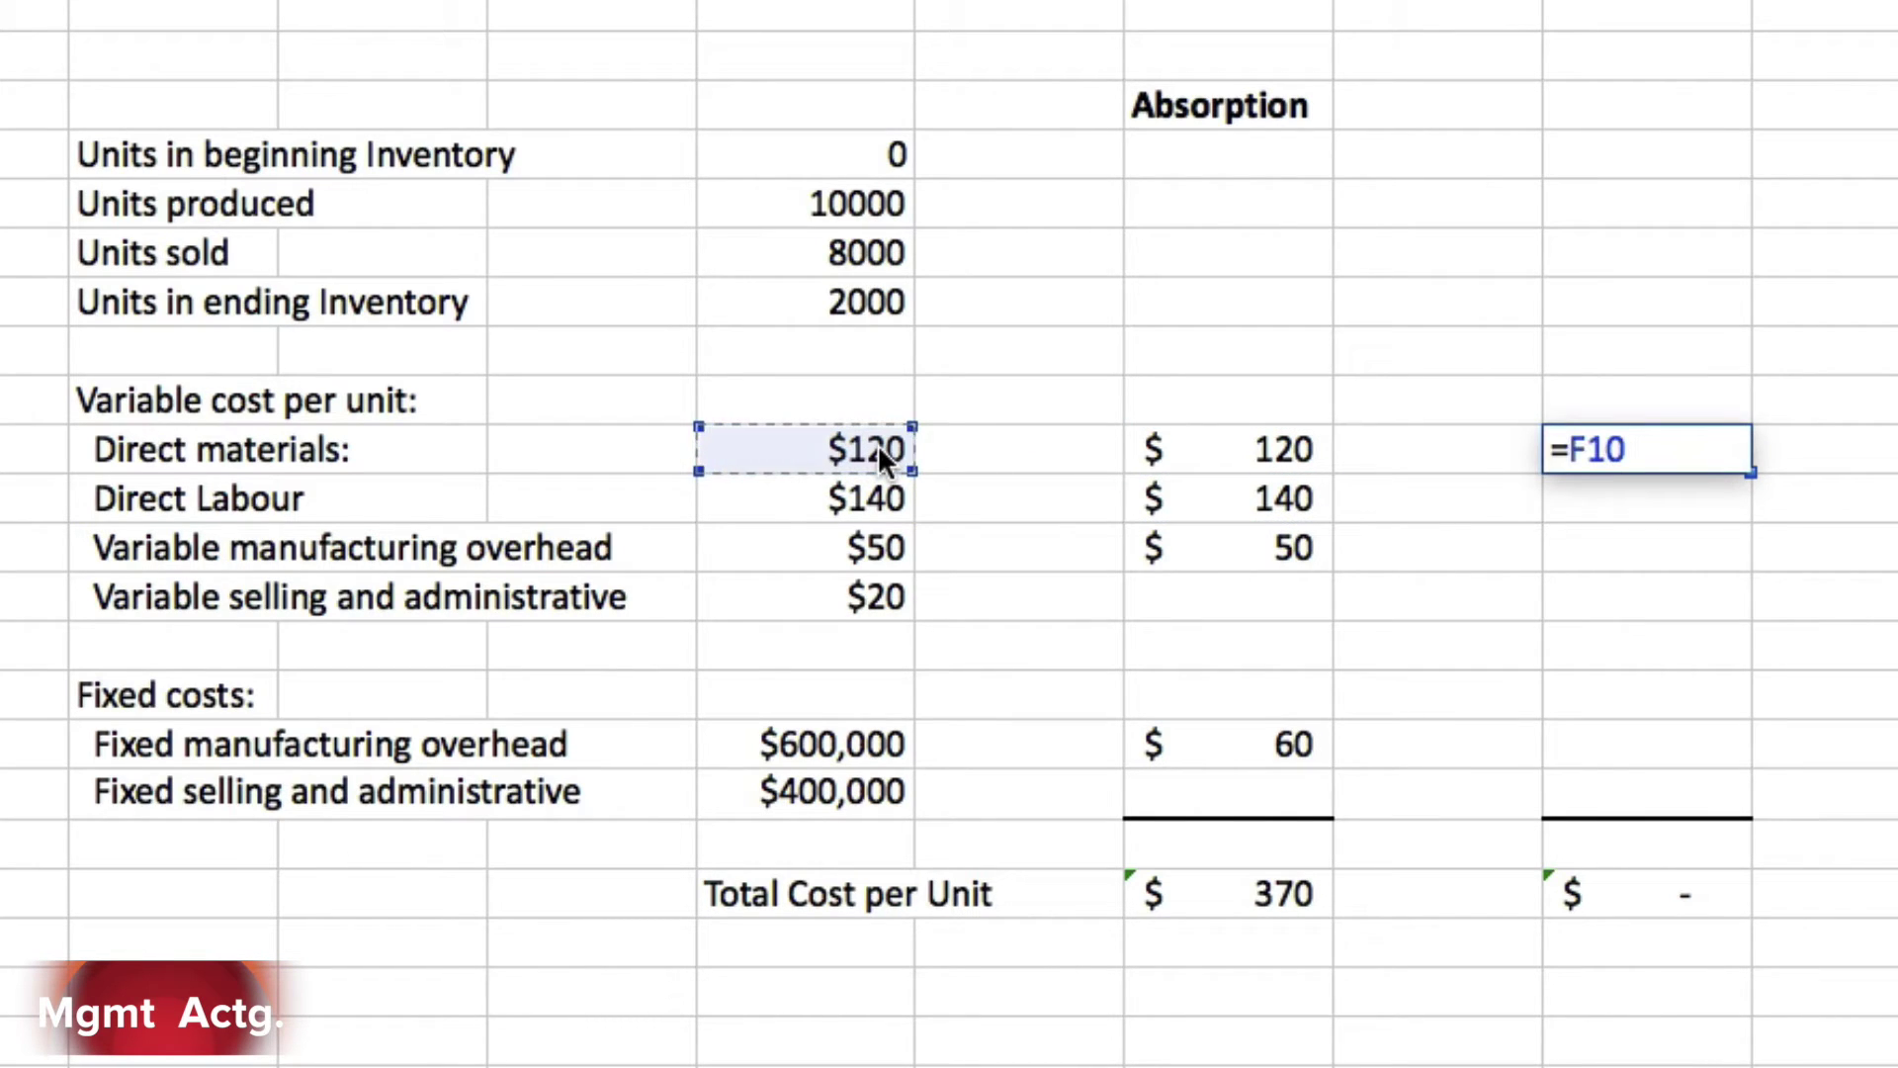
key("Return")
type("=")
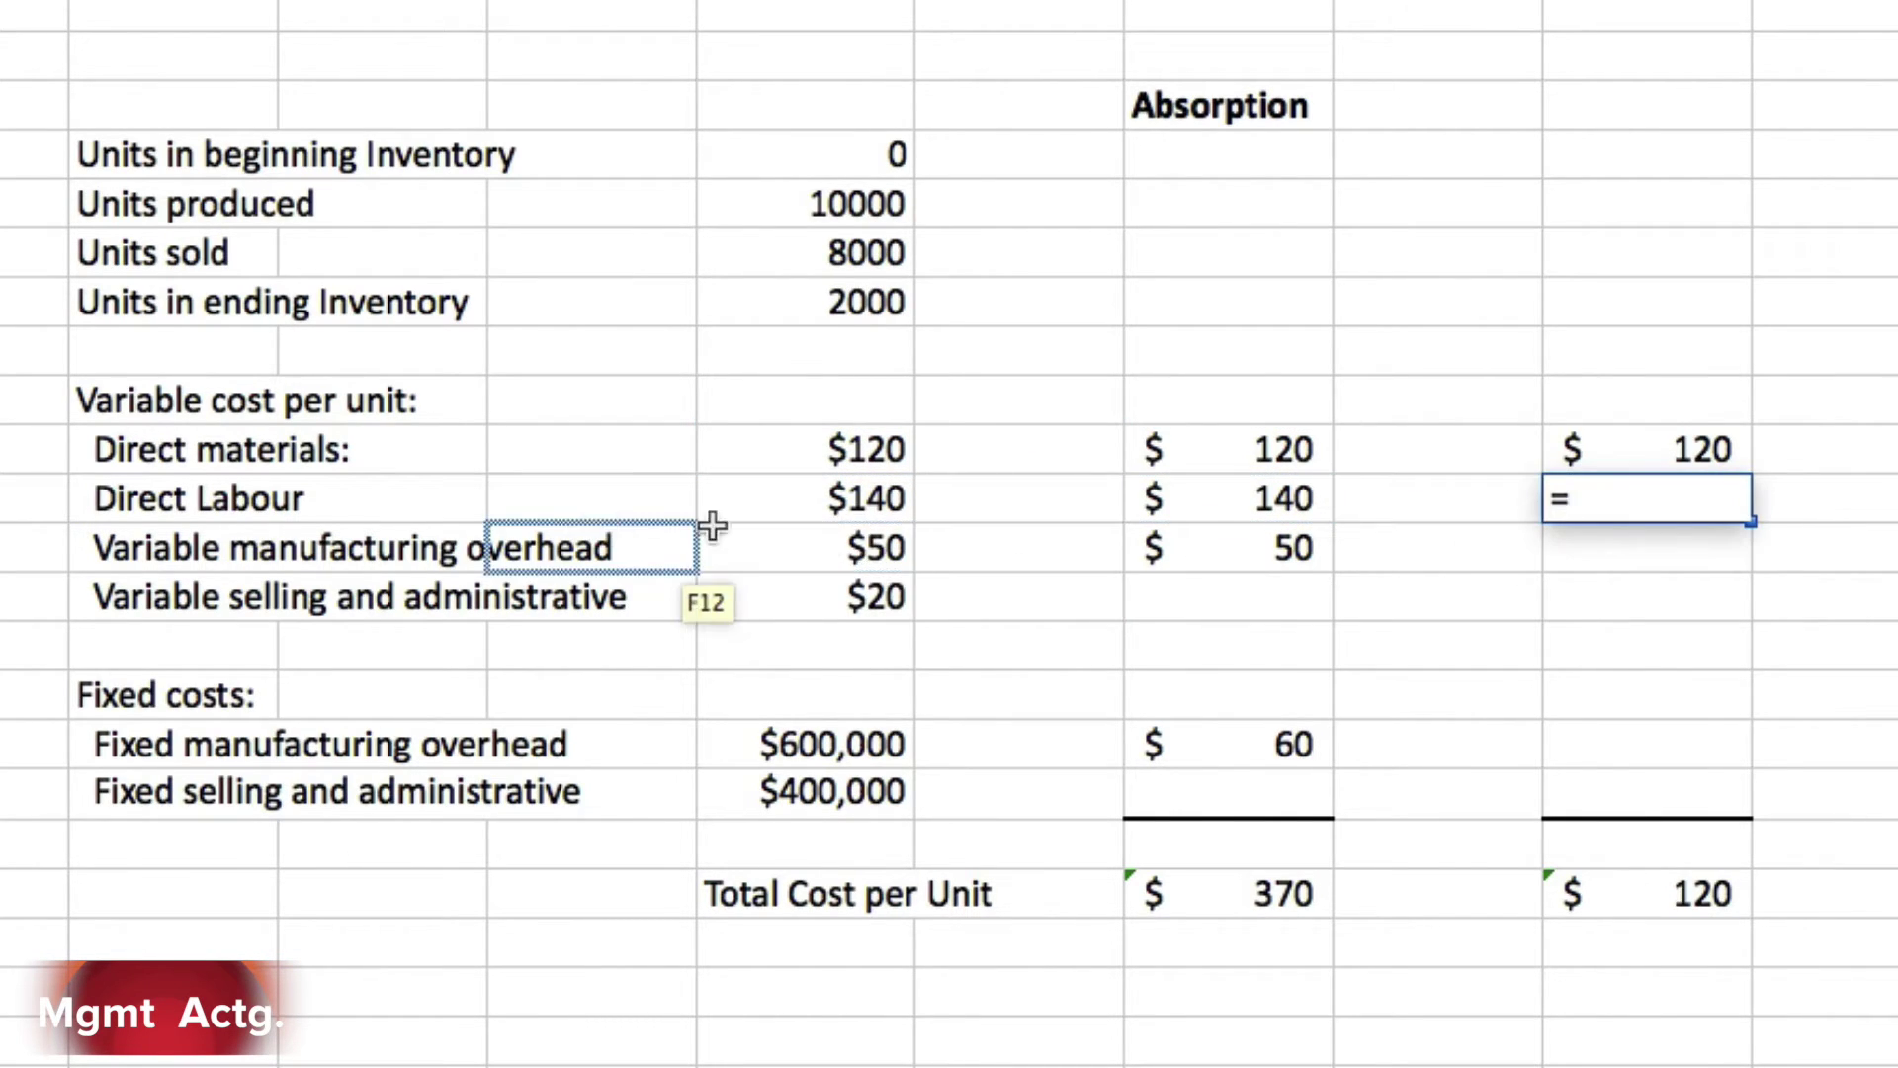
left_click(884, 510)
key("Return")
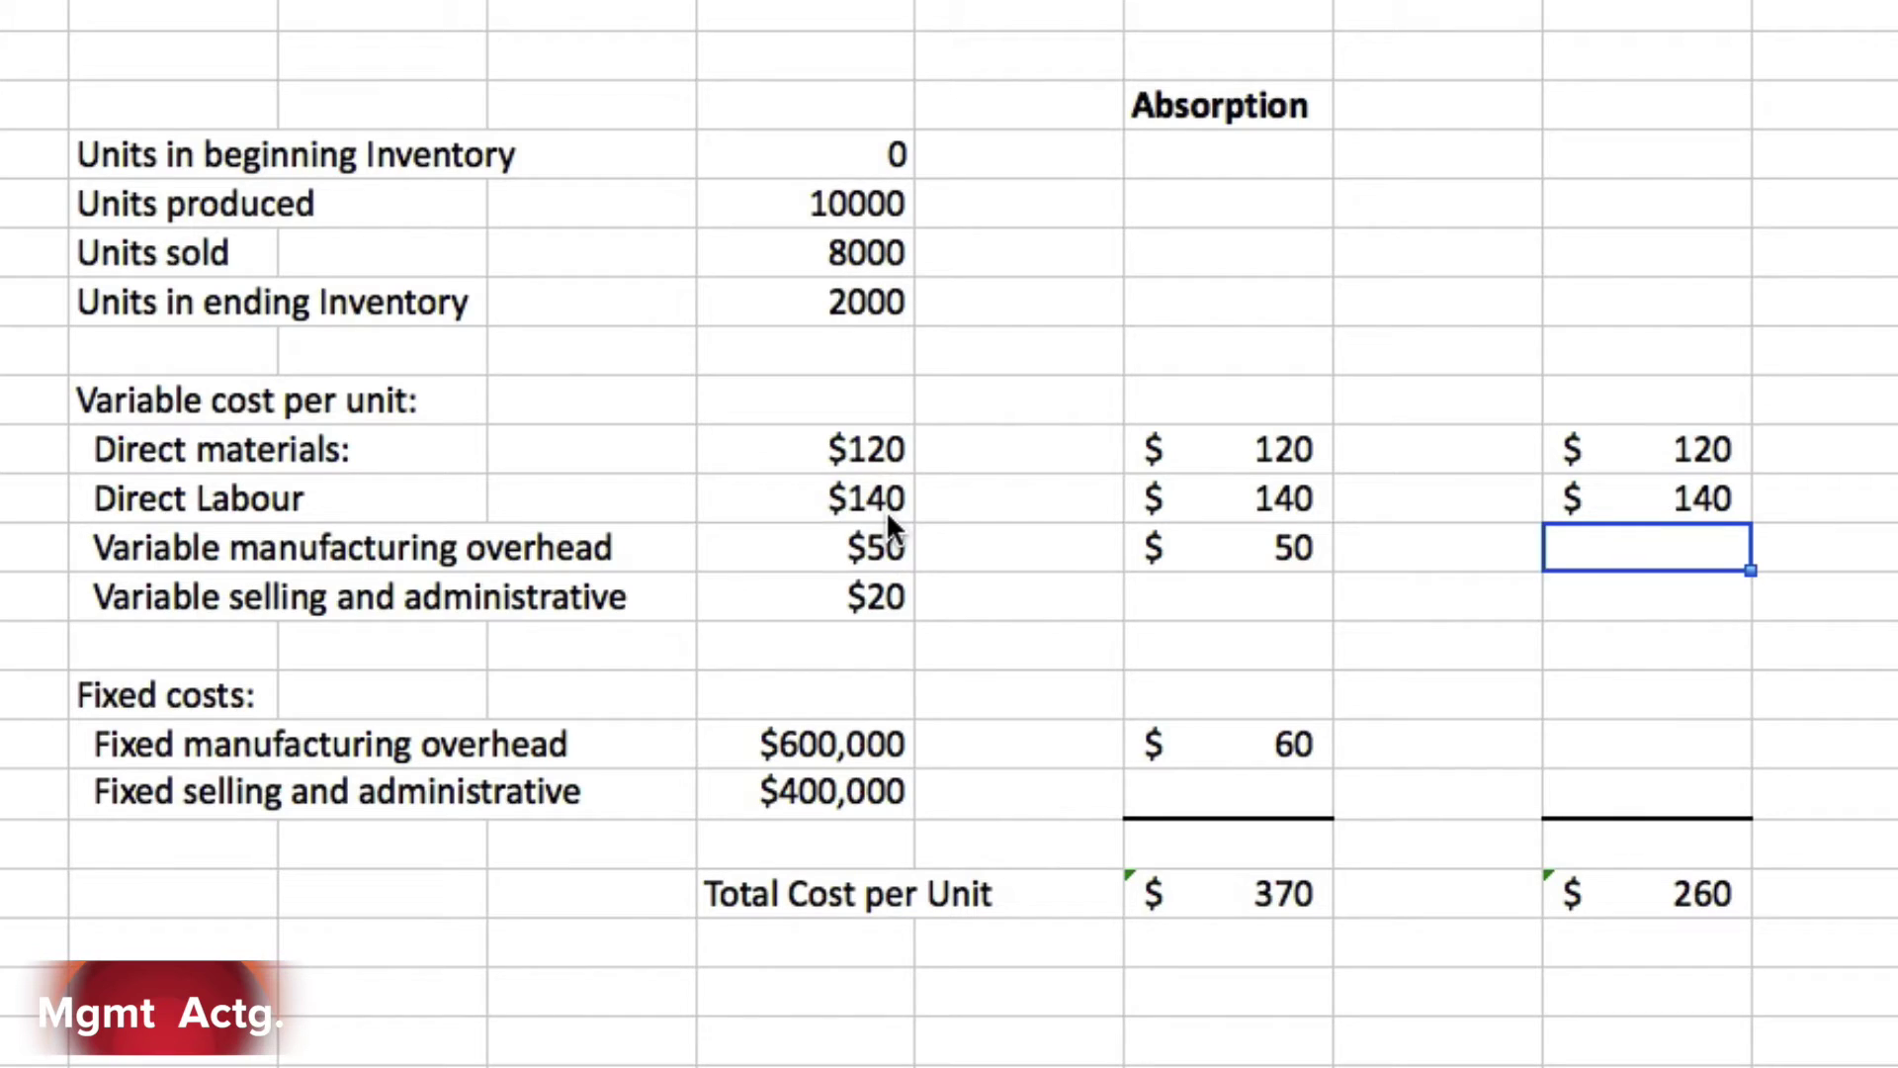
type("=")
left_click(869, 550)
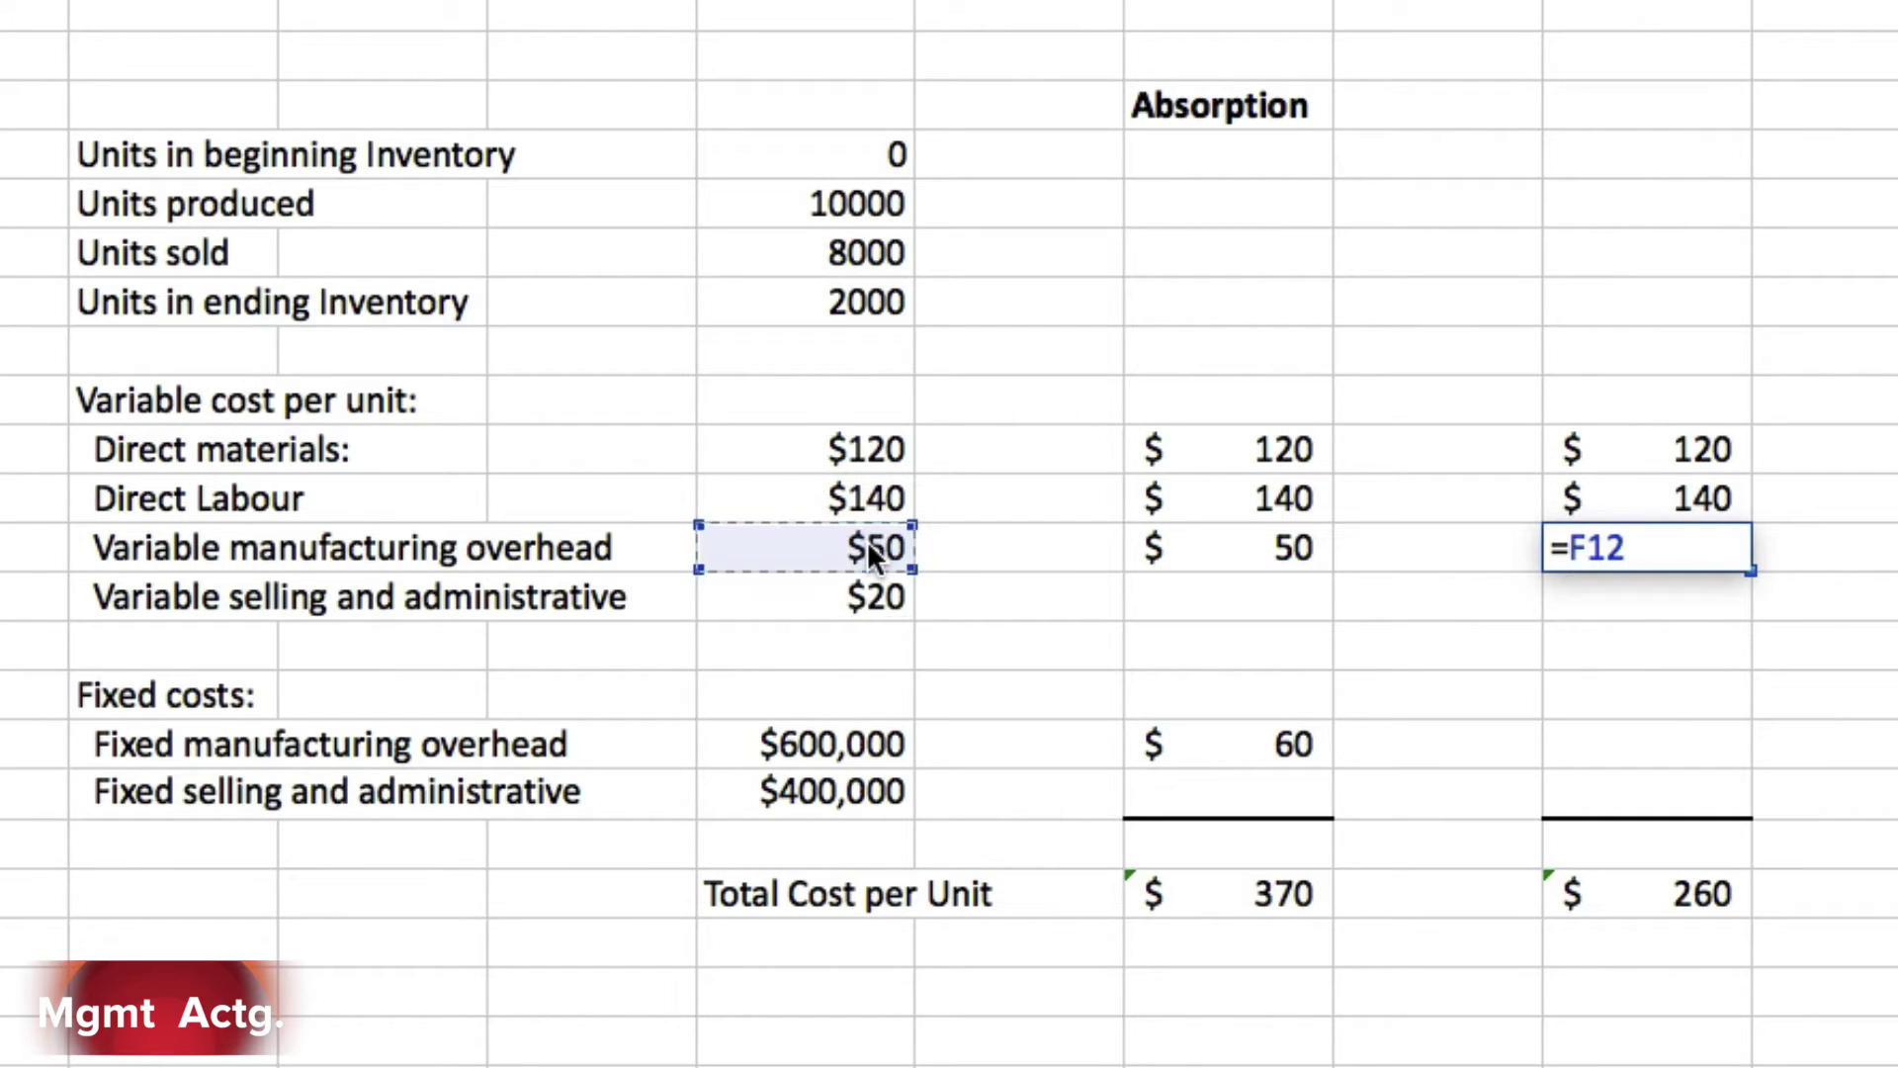
key("Return")
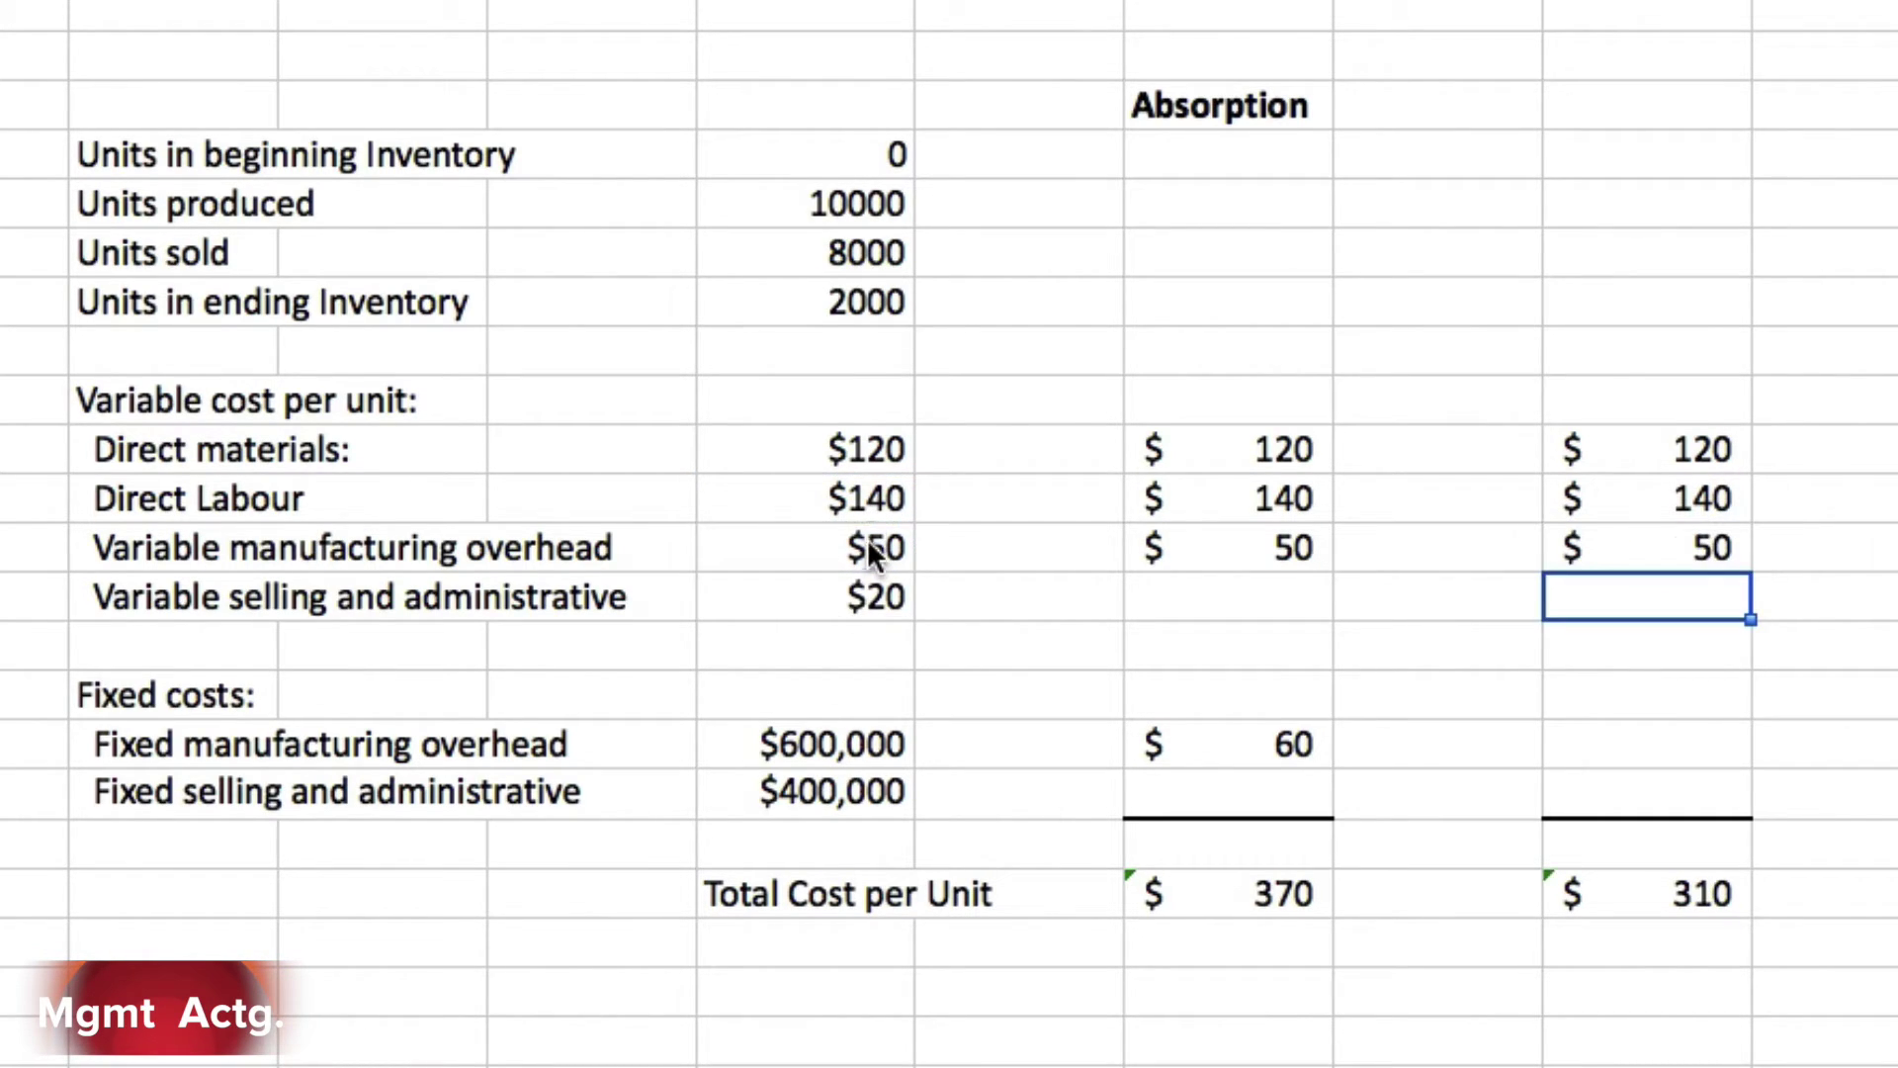
left_click(1705, 892)
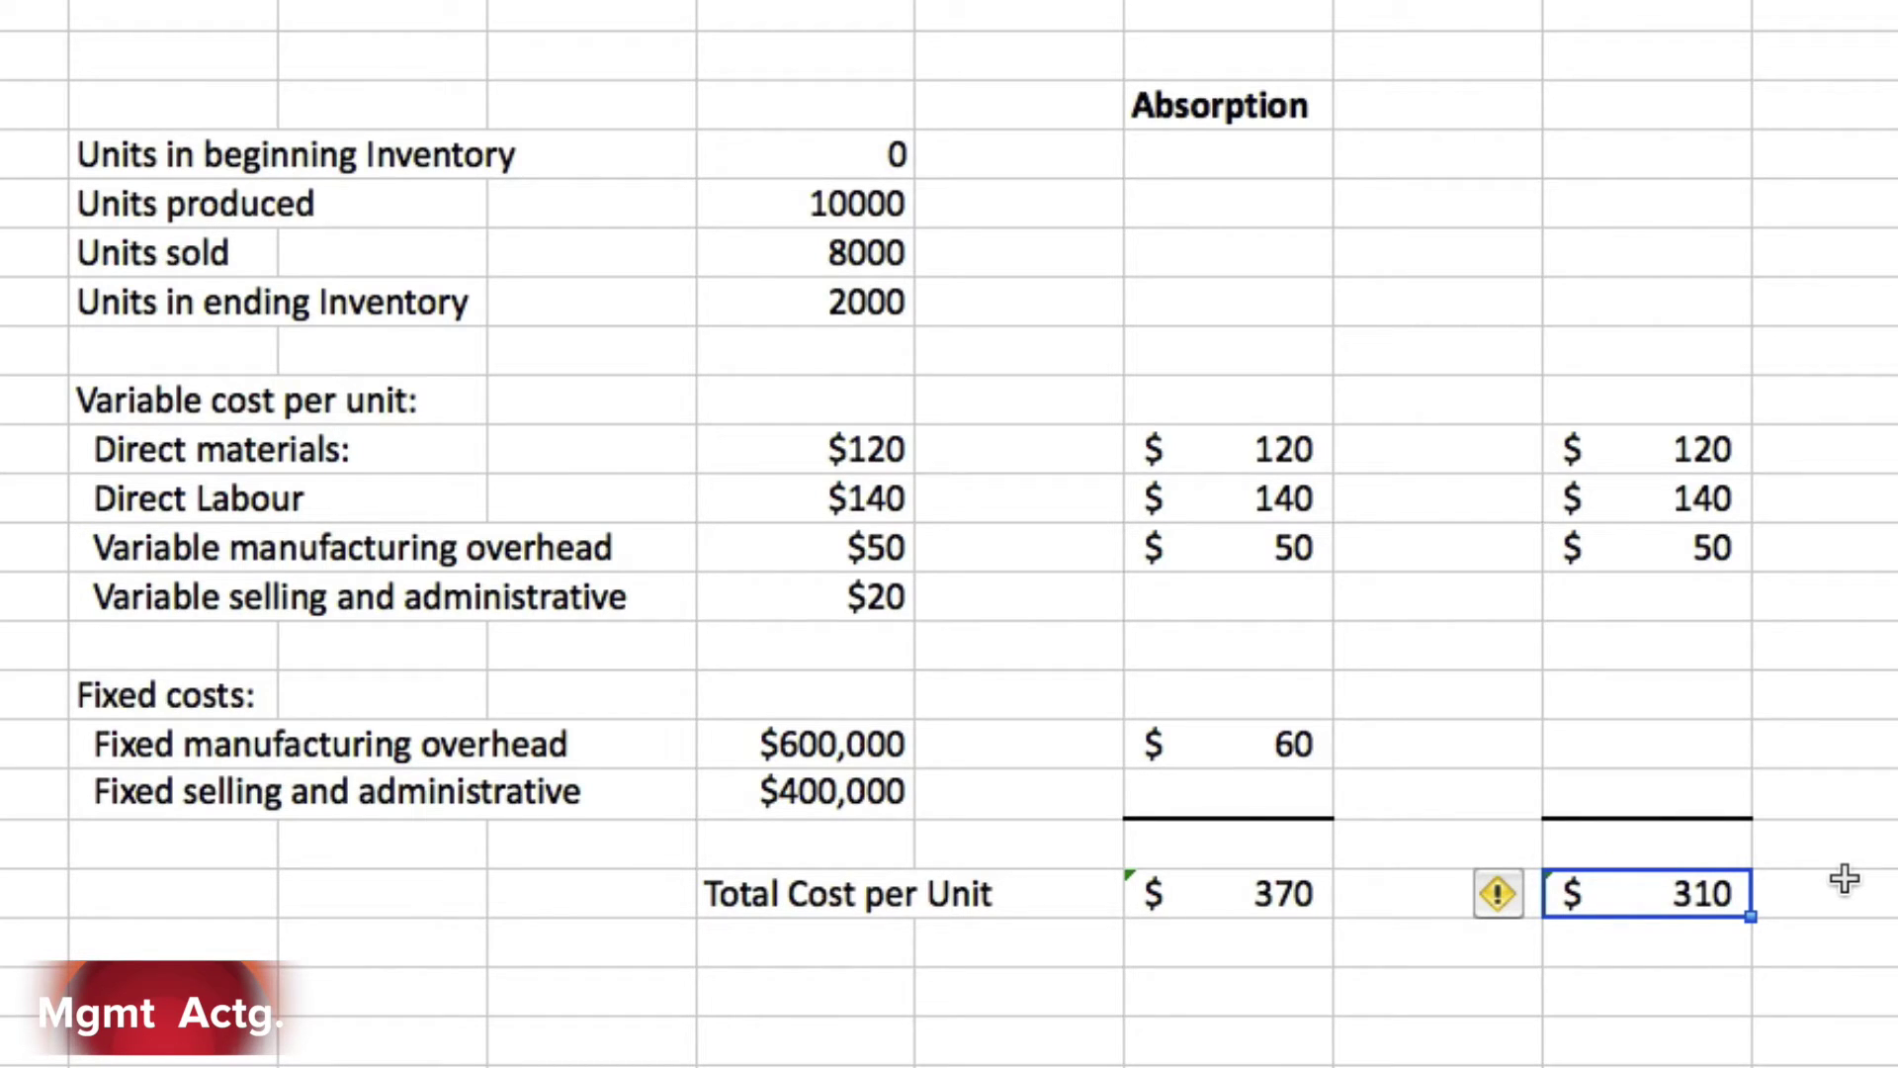
left_click(1270, 901)
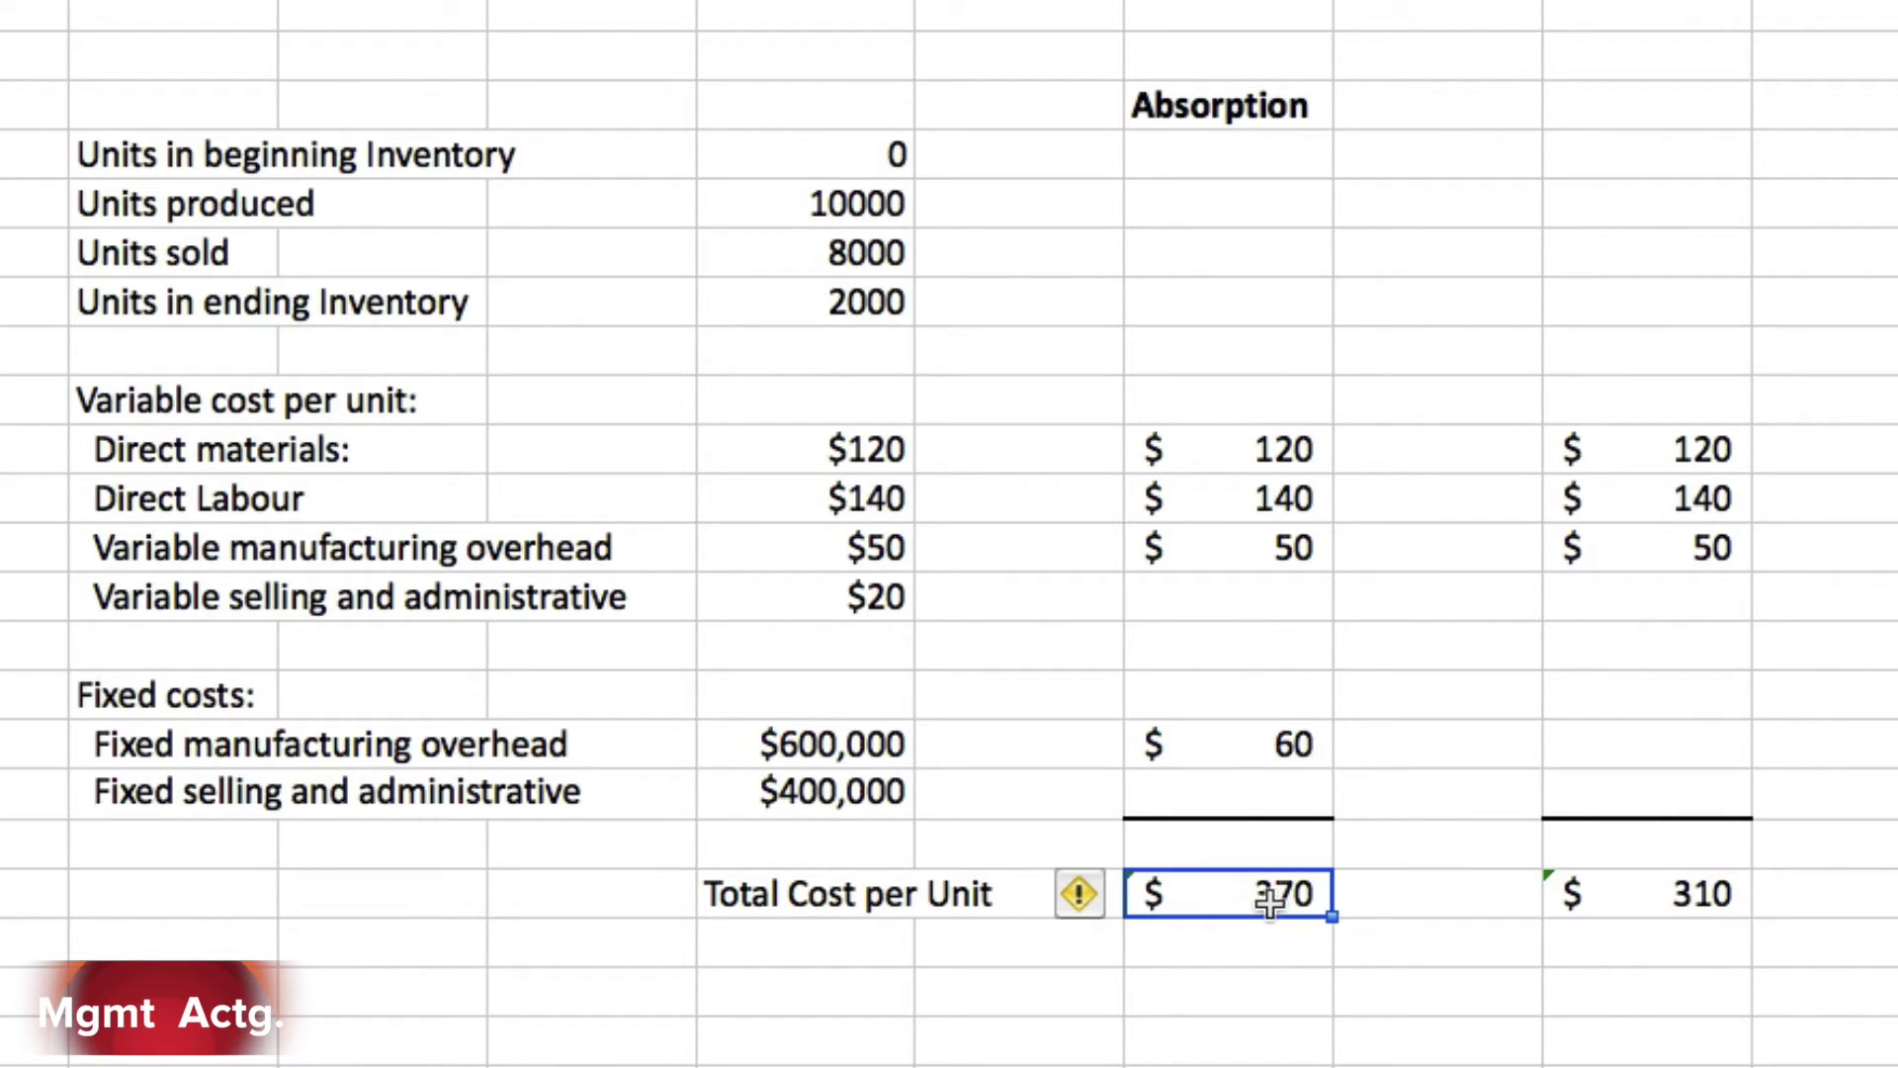
Step: Select the variable costing Total Cost per Unit cell to review its $310 total
left_click(1650, 878)
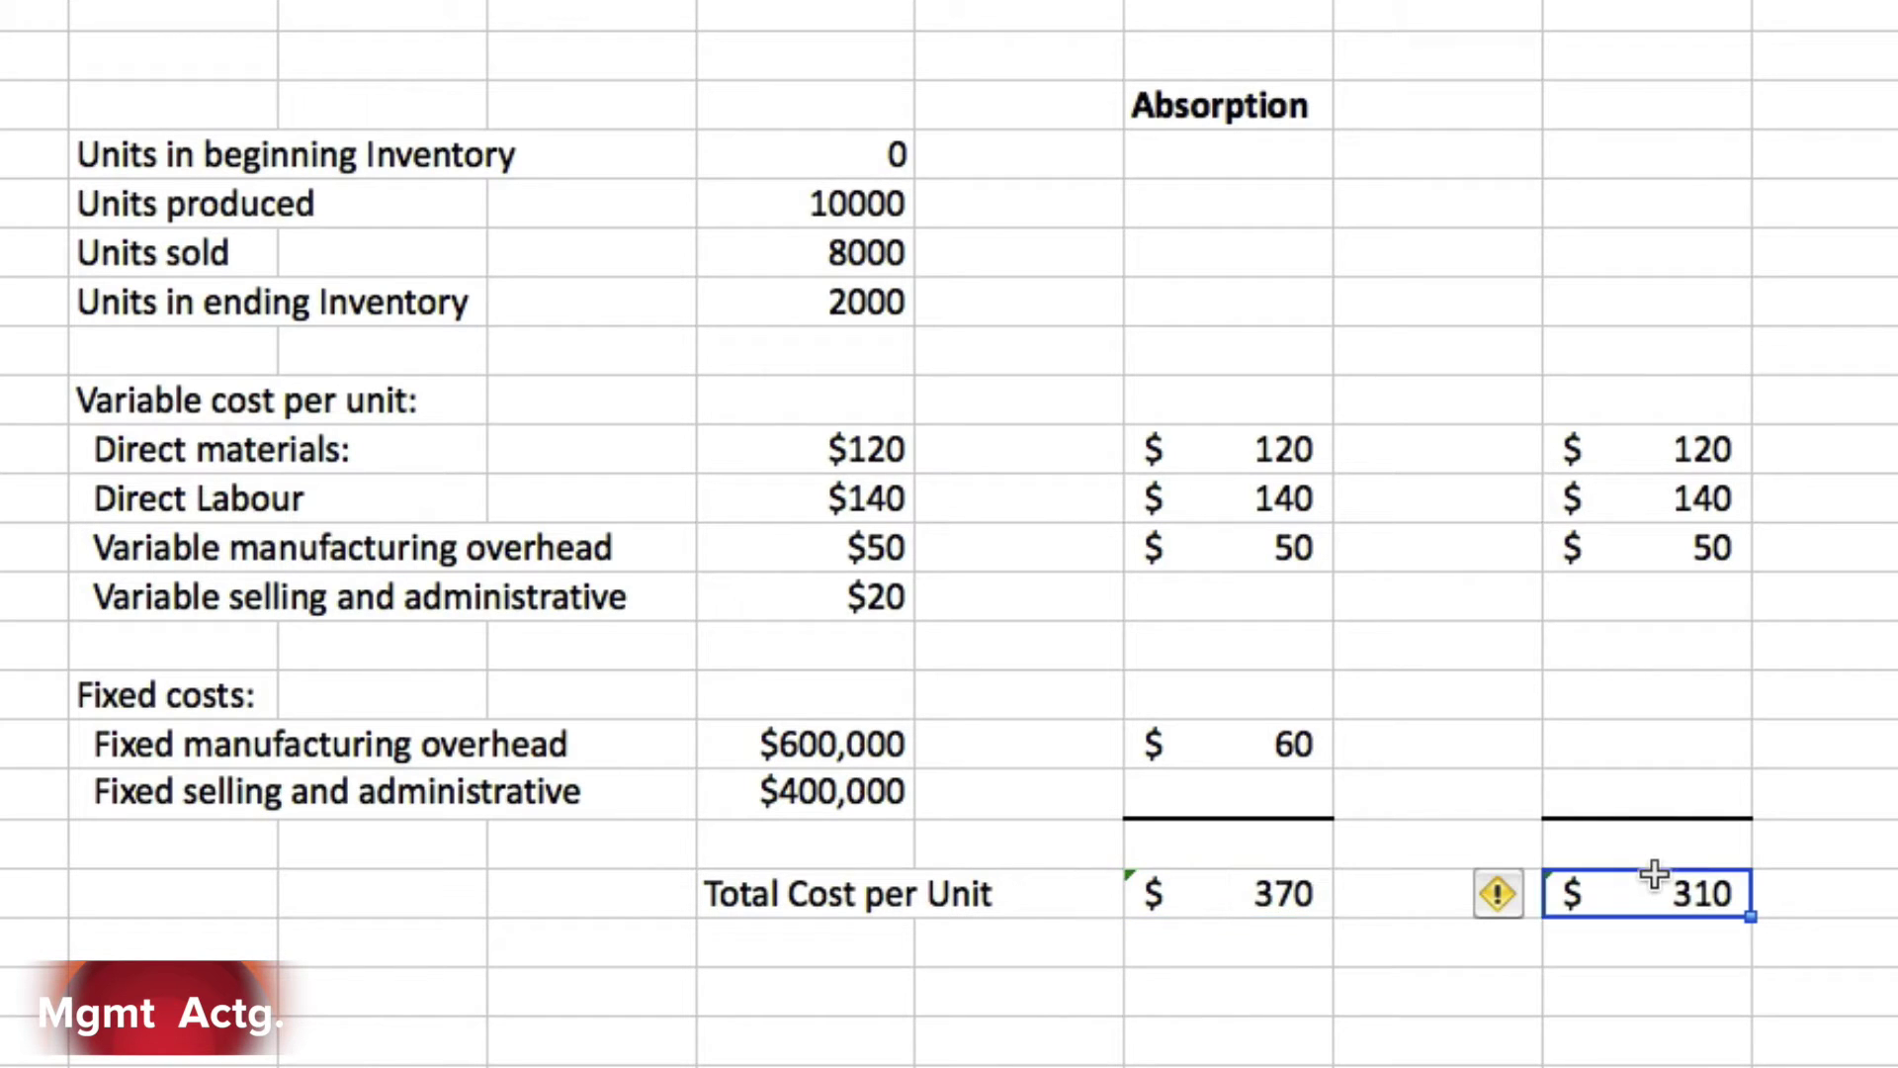